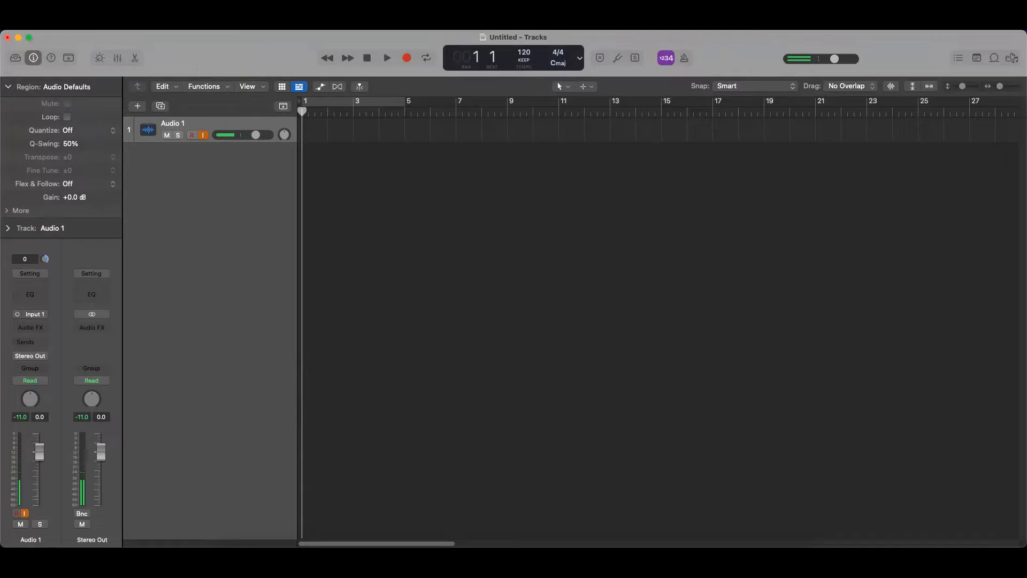
Step: Review the plug-ins filed under Amps and Pedals, Delay, Distortion, Dynamics and EQ in the Plug-in Manager, and close it
click(44, 23)
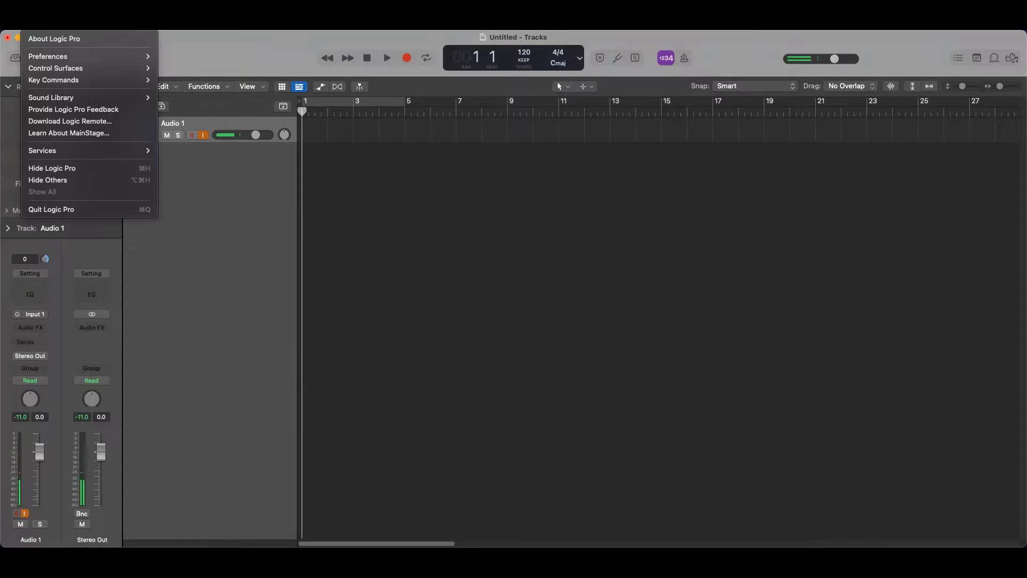
mouse_move(47, 57)
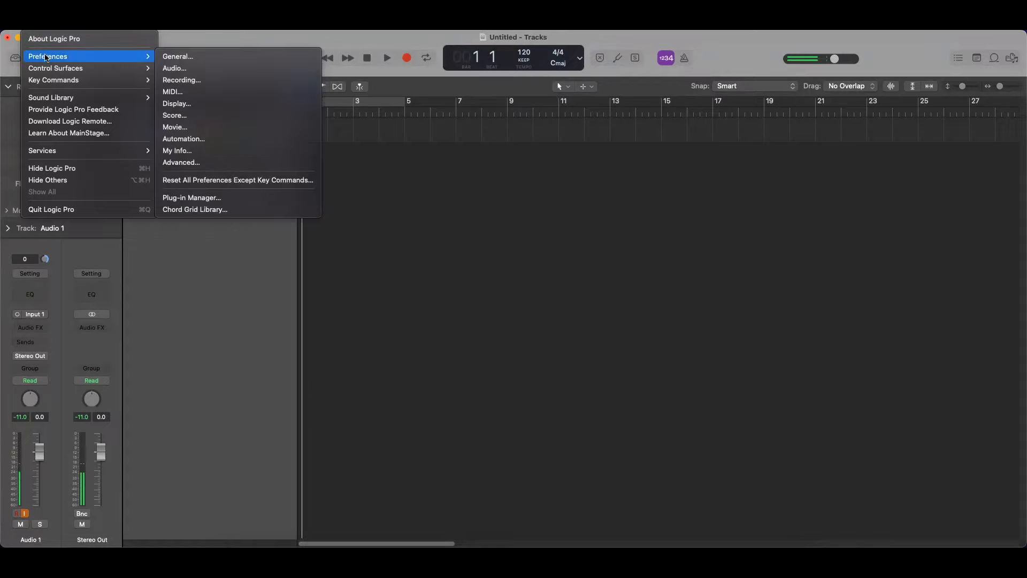
click(205, 199)
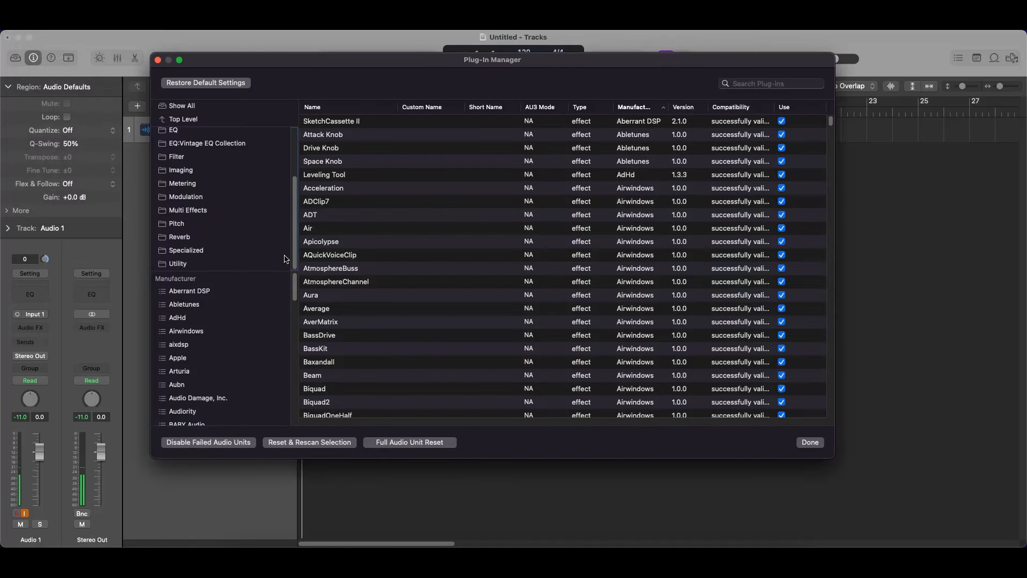
scroll(230, 152, up, 3)
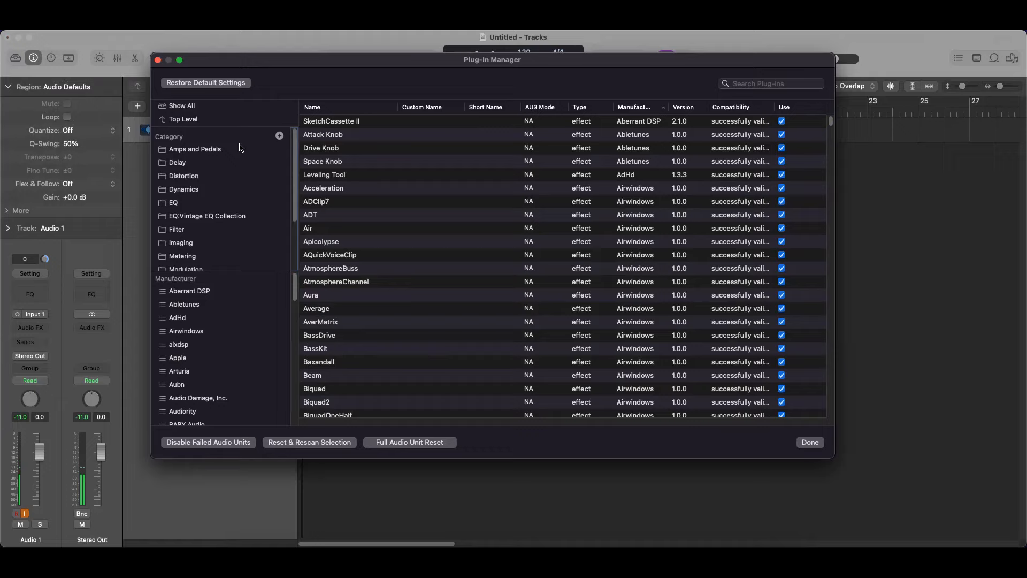
click(191, 151)
click(179, 163)
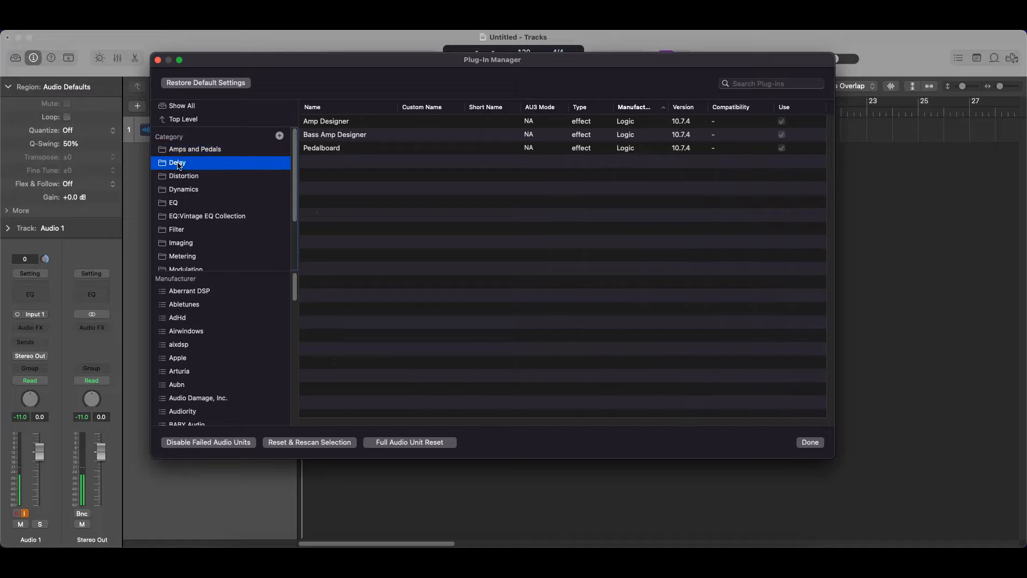
click(191, 178)
click(185, 192)
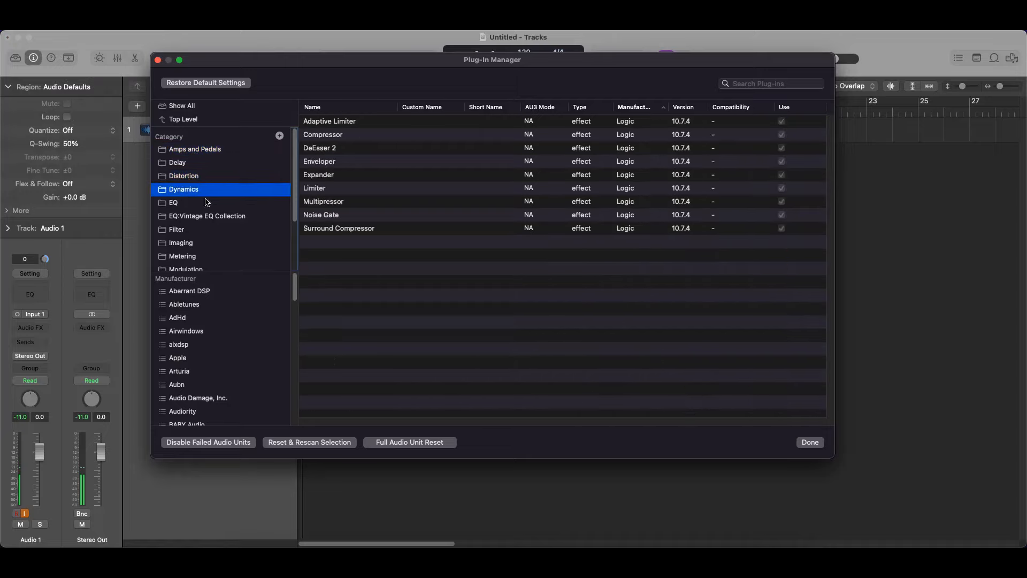
click(174, 203)
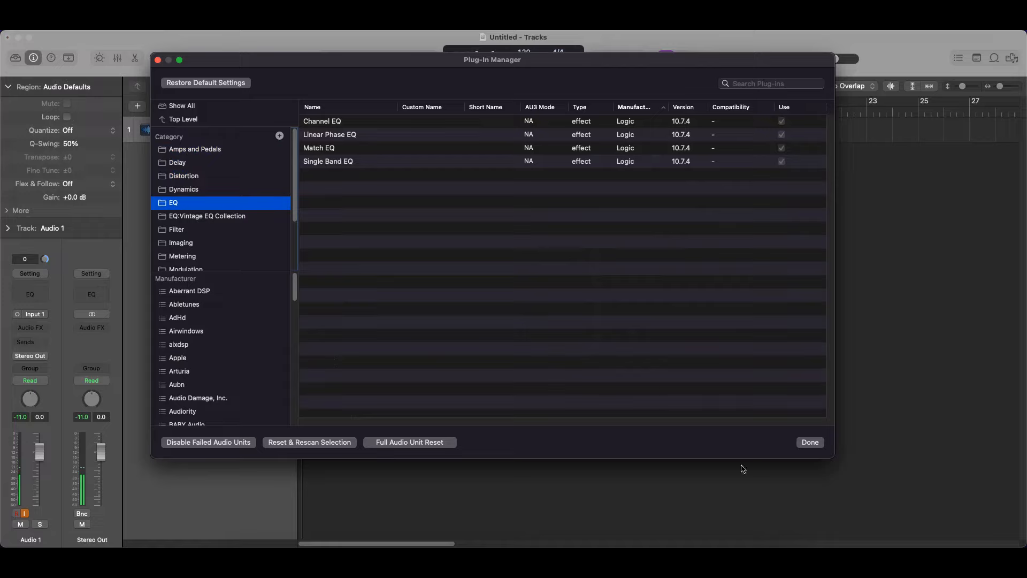
click(810, 442)
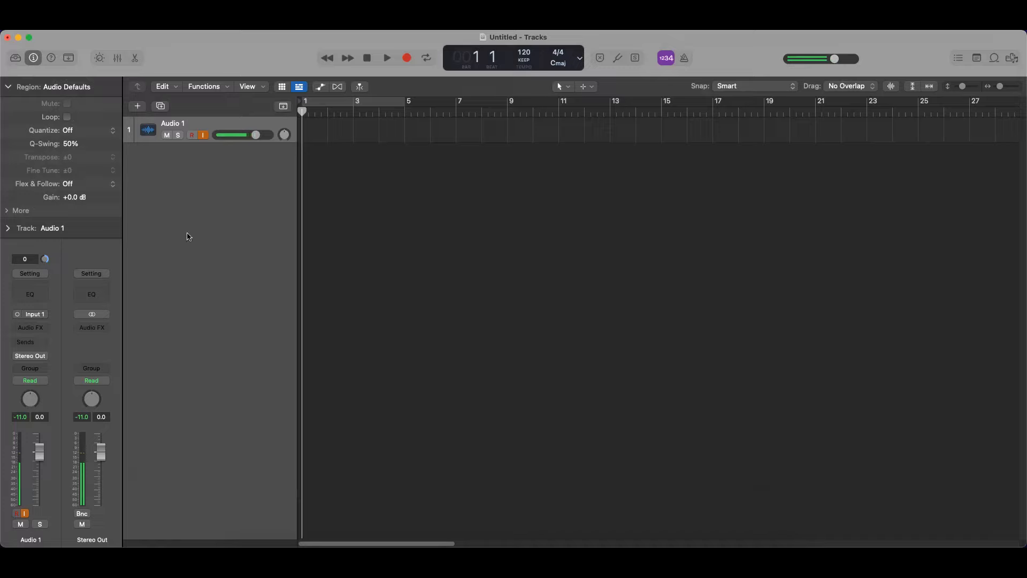
Step: Examine the effect categories and the Audio Units manufacturer list available for the Audio 1 channel's empty effect slot, without inserting a plug-in
click(29, 328)
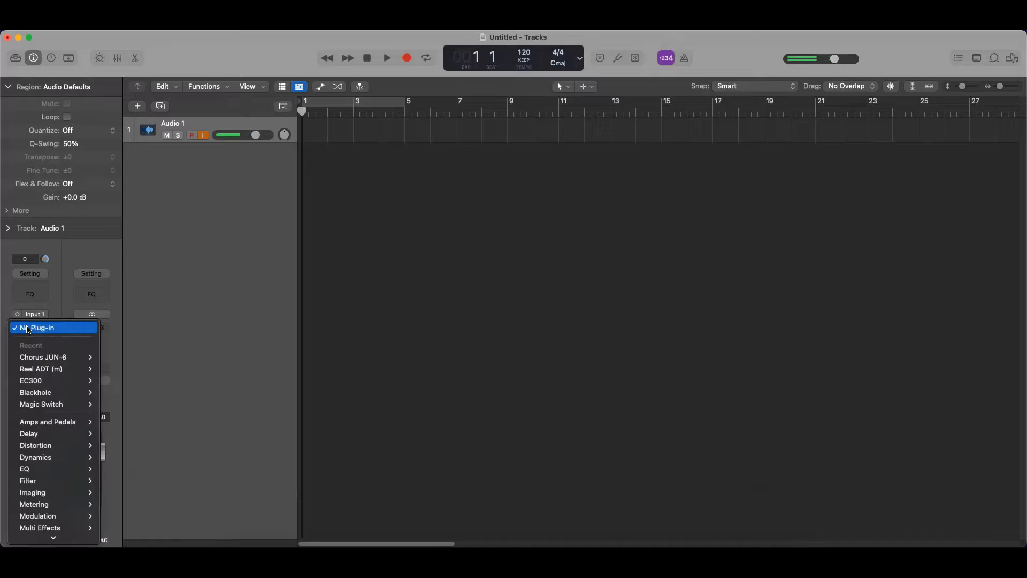
scroll(32, 501, down, 3)
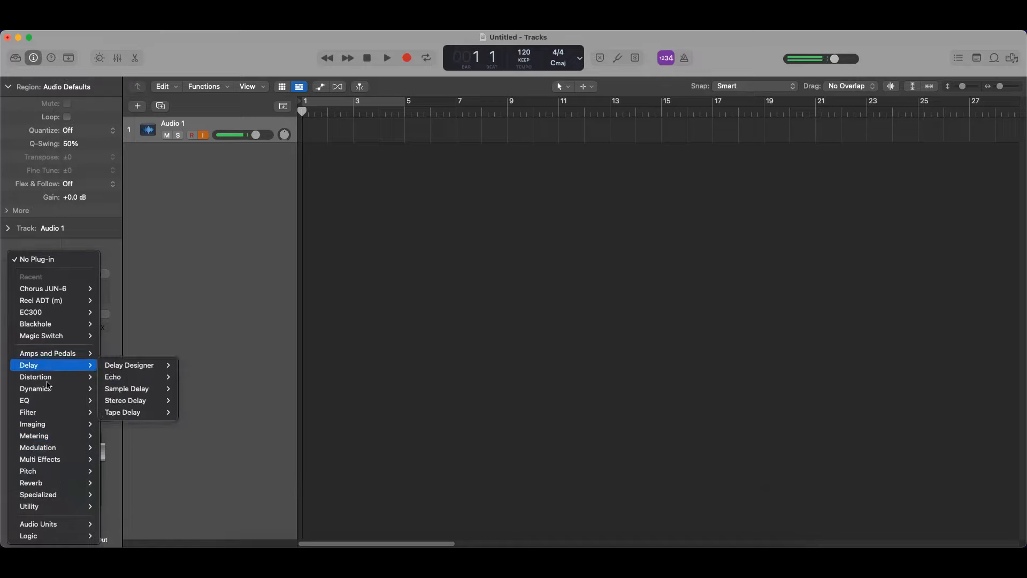
mouse_move(41, 353)
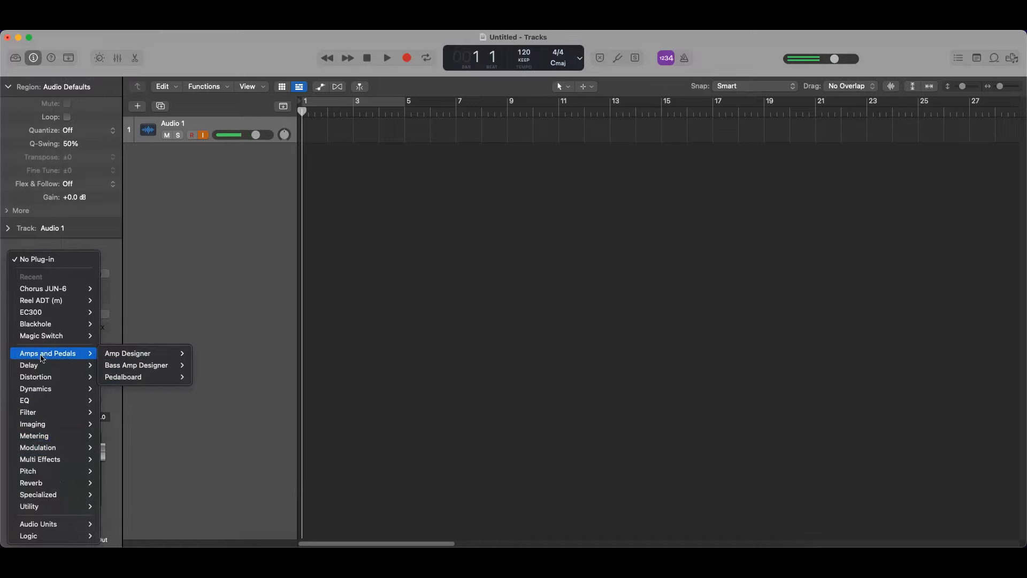
mouse_move(36, 497)
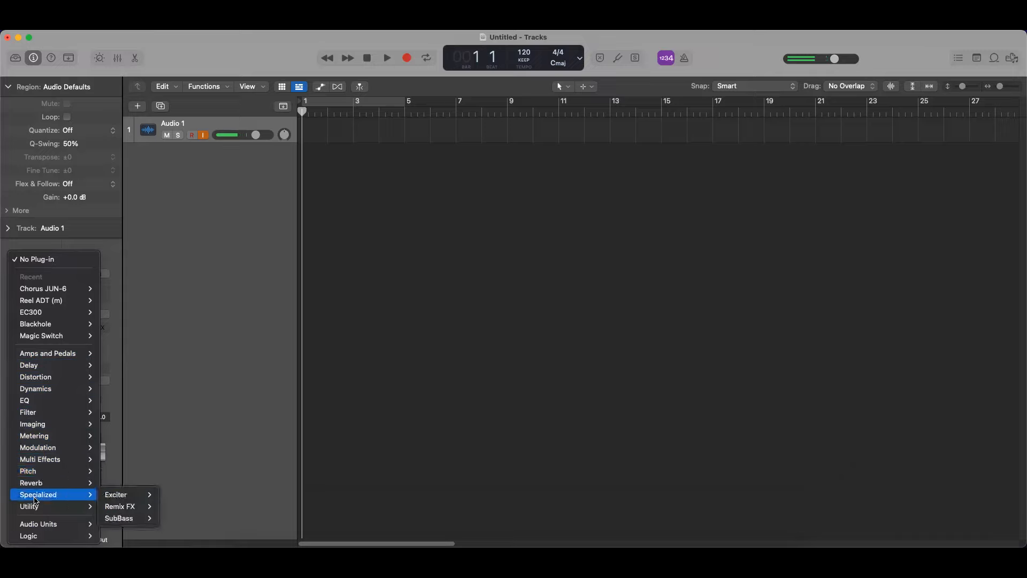
mouse_move(43, 428)
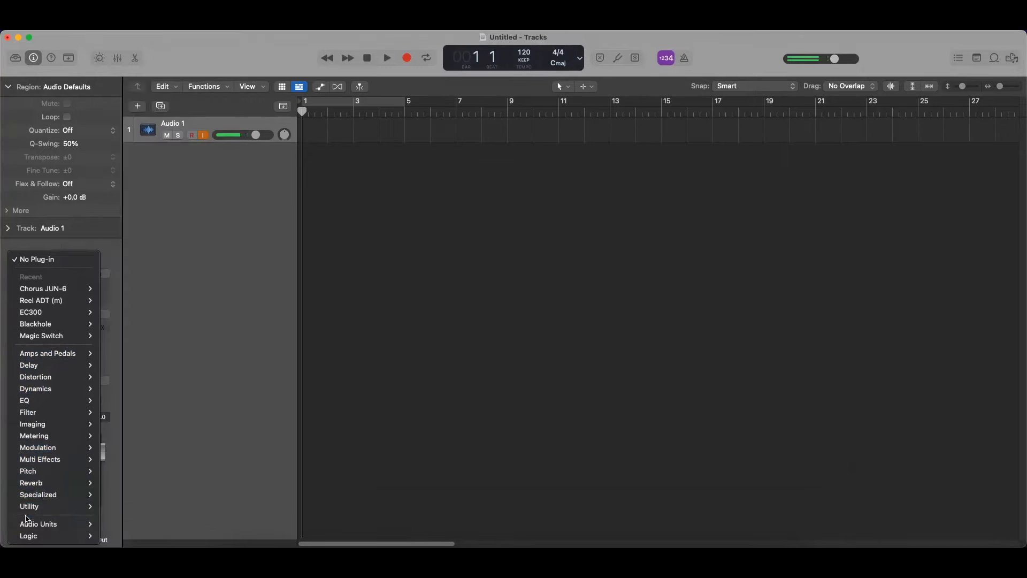
mouse_move(30, 525)
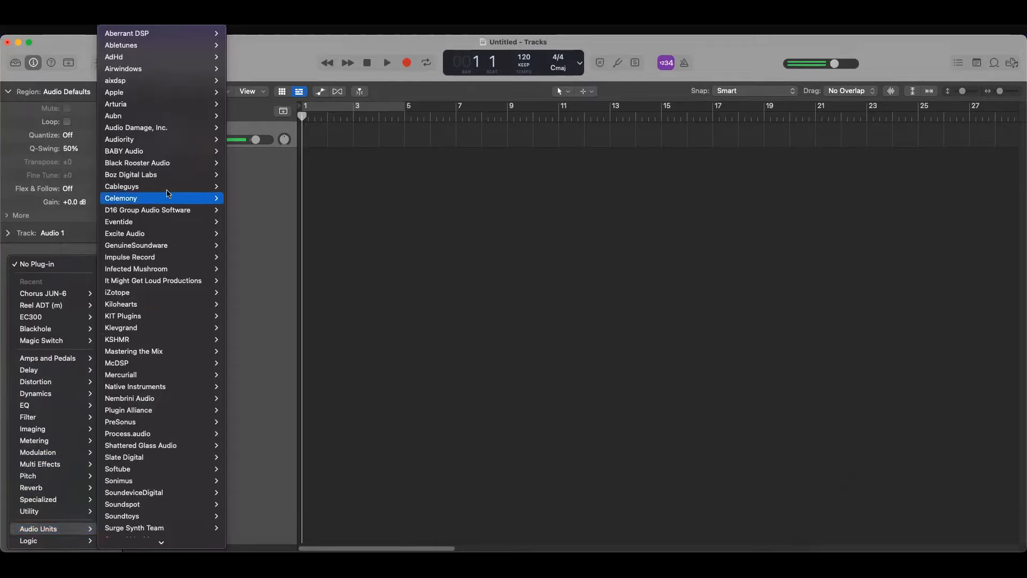
scroll(163, 243, down, 5)
mouse_move(166, 250)
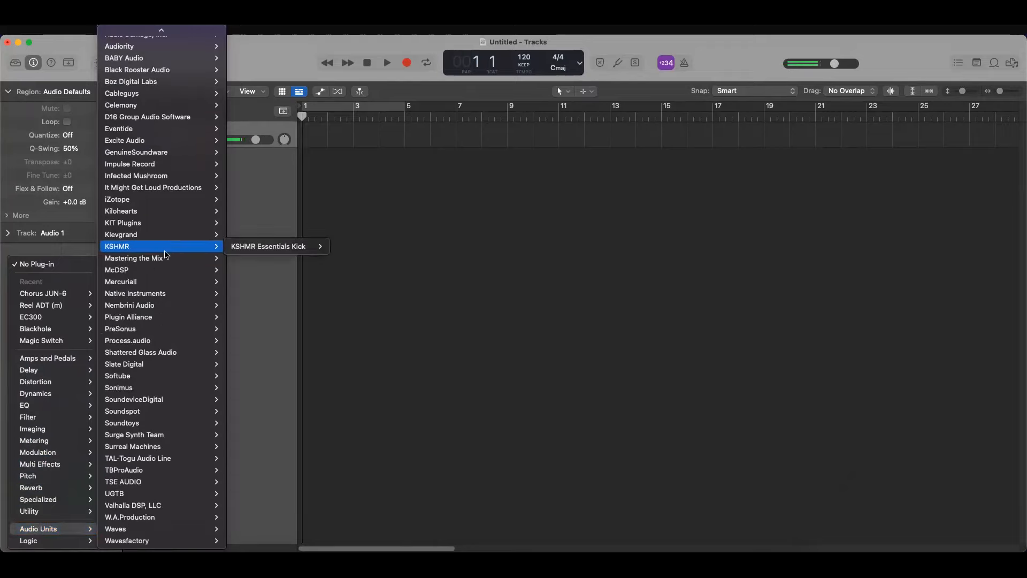
mouse_move(149, 506)
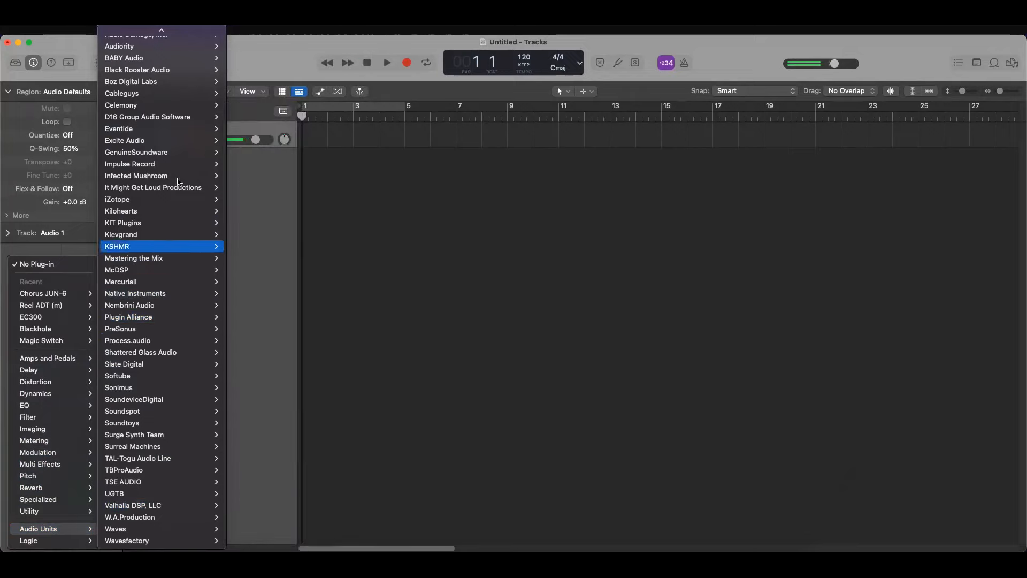
mouse_move(145, 297)
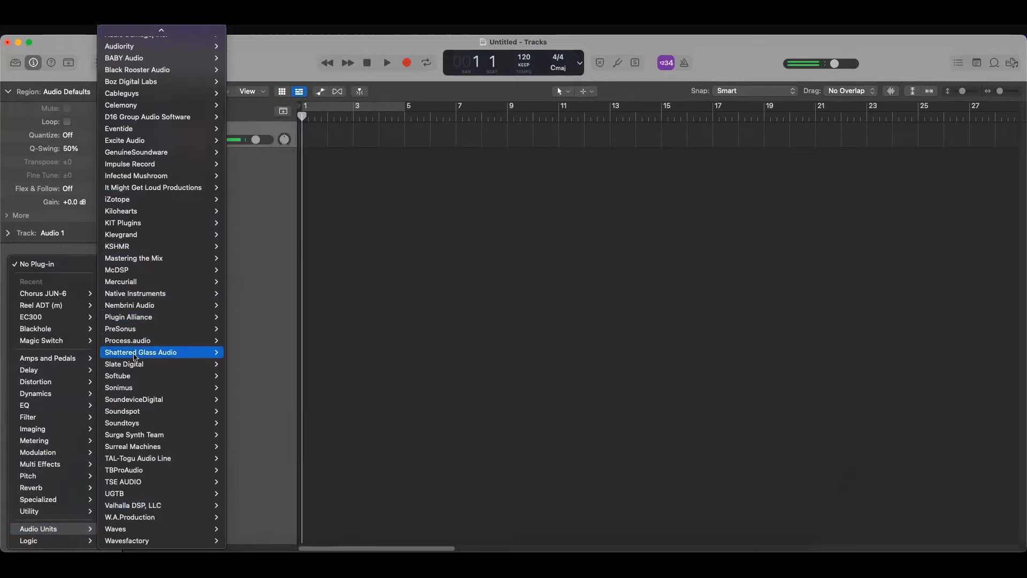
mouse_move(152, 382)
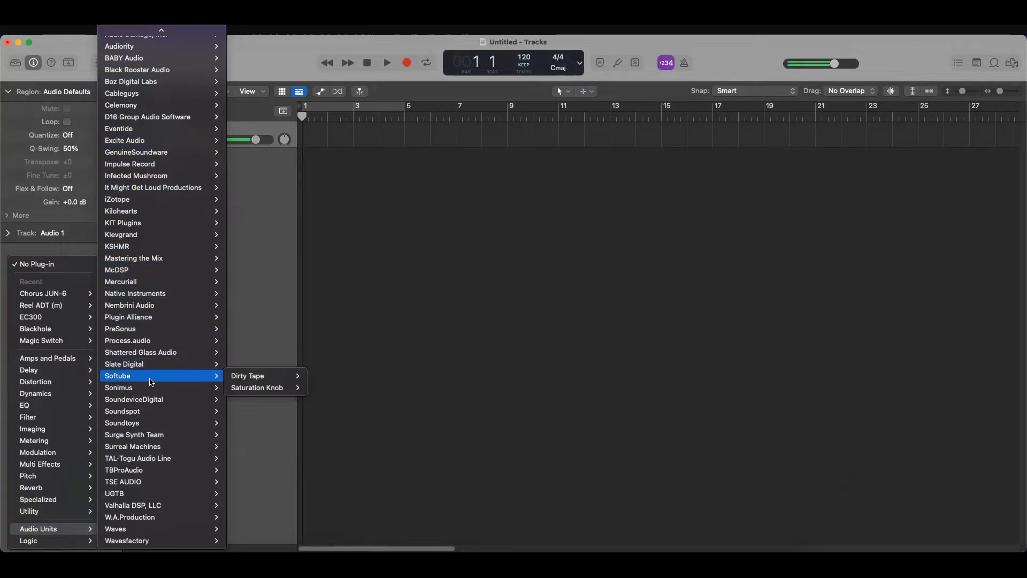
click(271, 59)
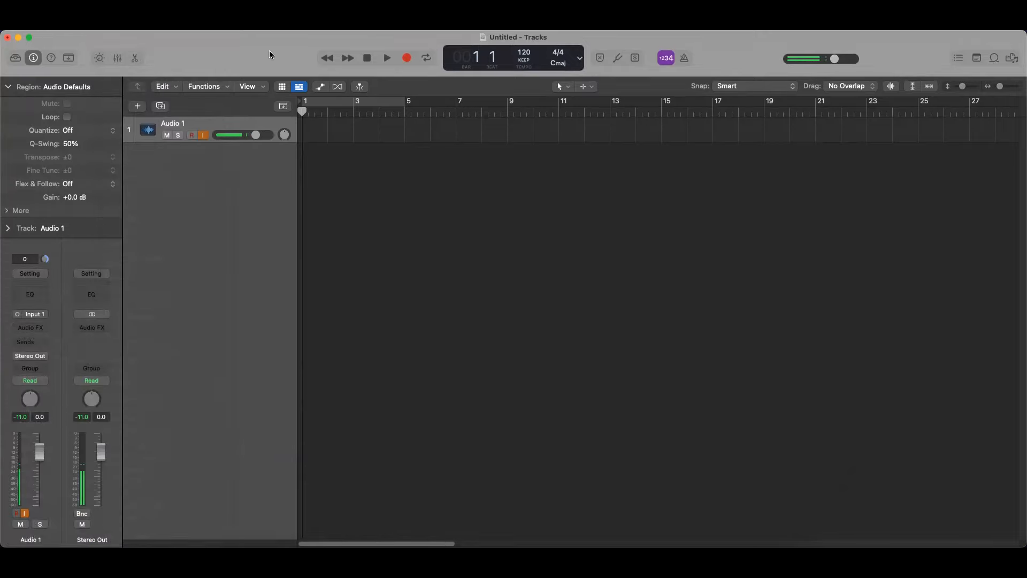
Step: Create a new plug-in category named 3rd Party in the Plug-in Manager
click(44, 25)
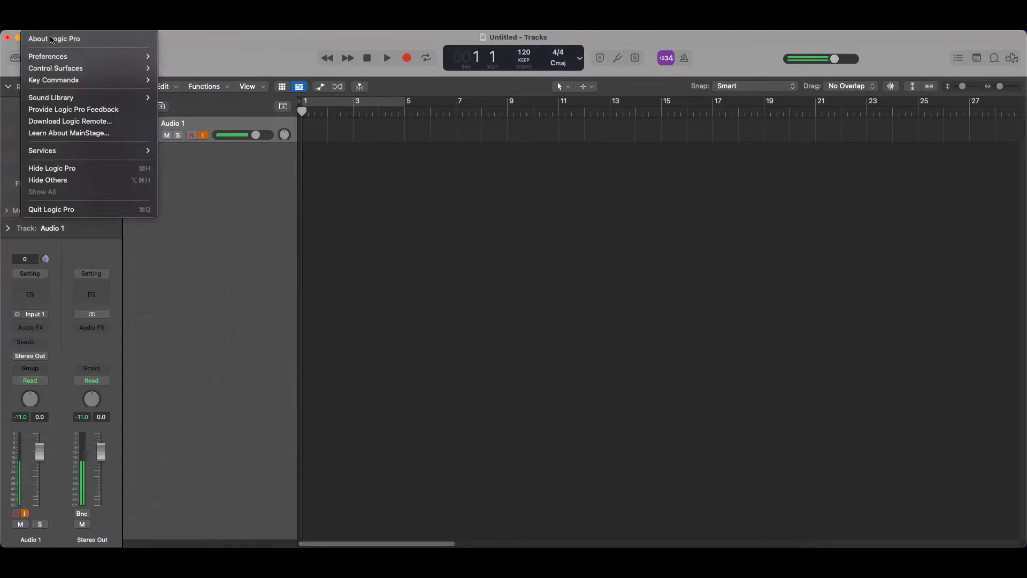
mouse_move(61, 59)
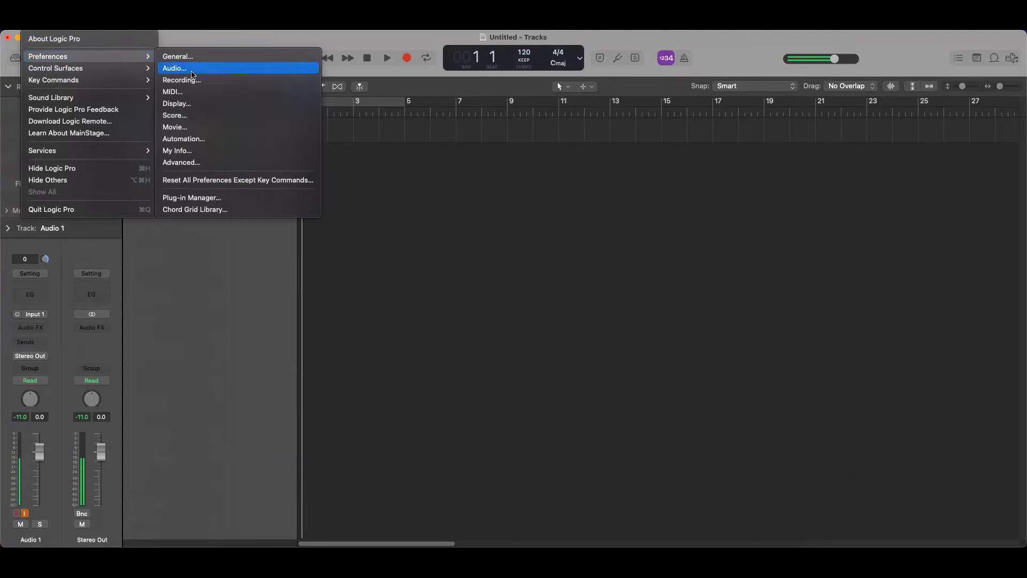
click(216, 199)
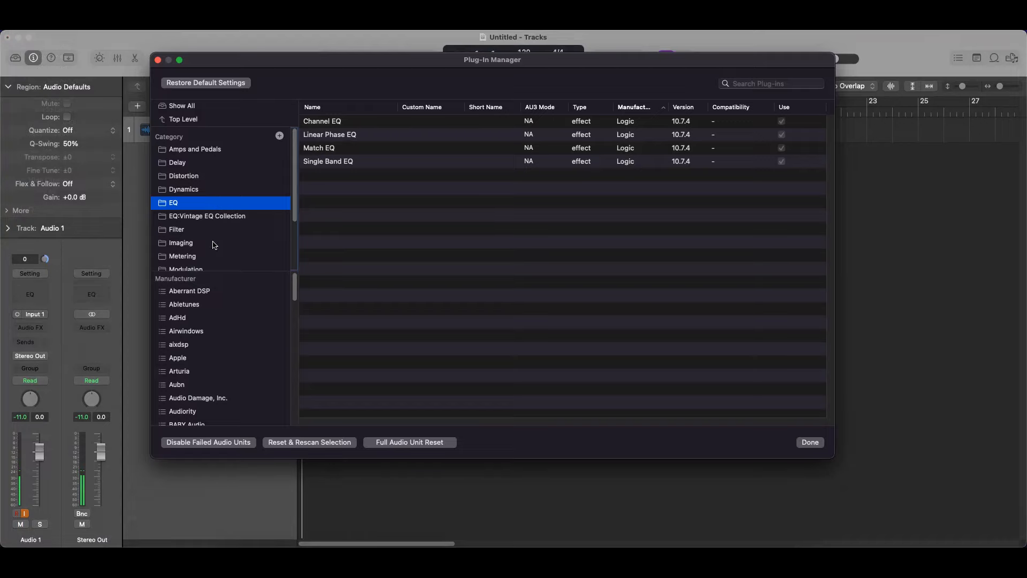
click(280, 137)
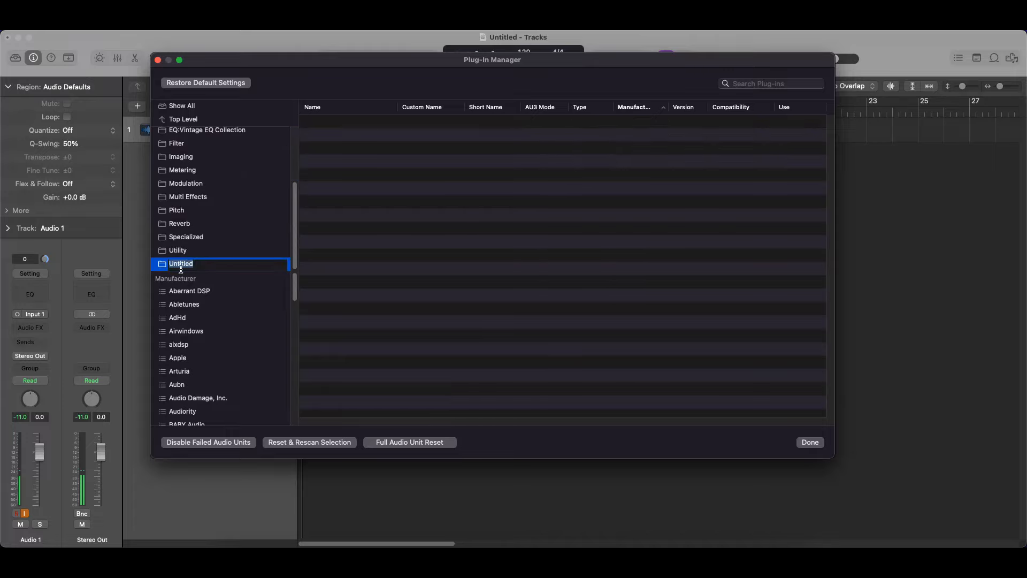
text(3rd Party)
key(Return)
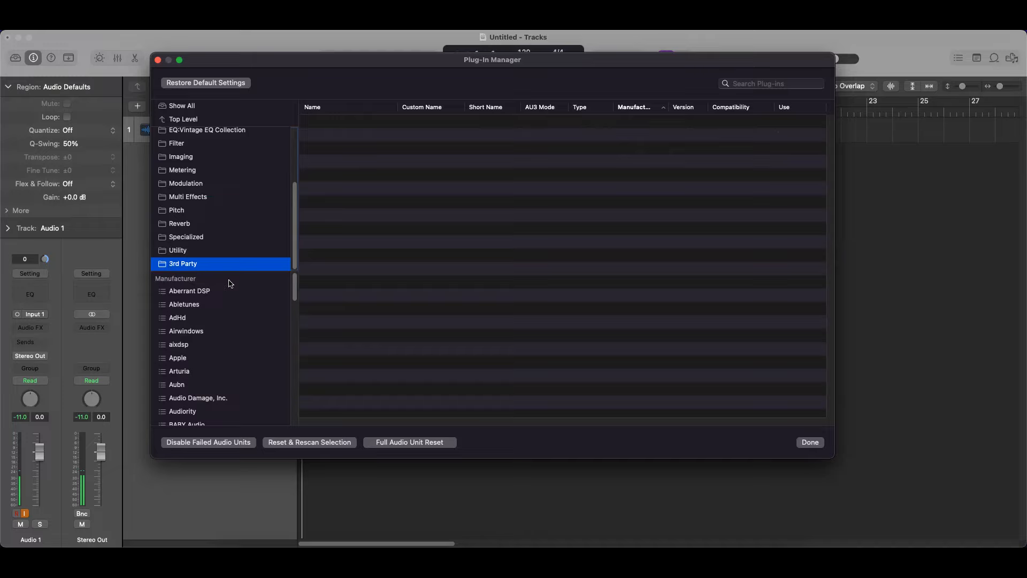
Step: Add Aberrant DSP's SketchCassette II and Abletunes' Attack Knob to the 3rd Party category, and close the Plug-in Manager
click(194, 296)
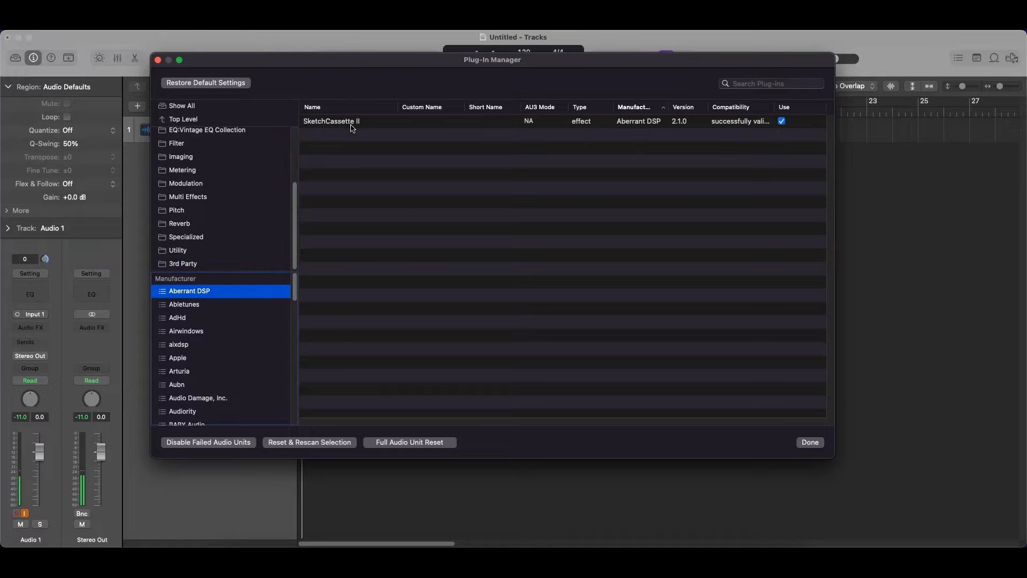
click(322, 122)
mouse_move(311, 123)
mouse_down()
mouse_move(308, 188)
mouse_move(214, 249)
mouse_up()
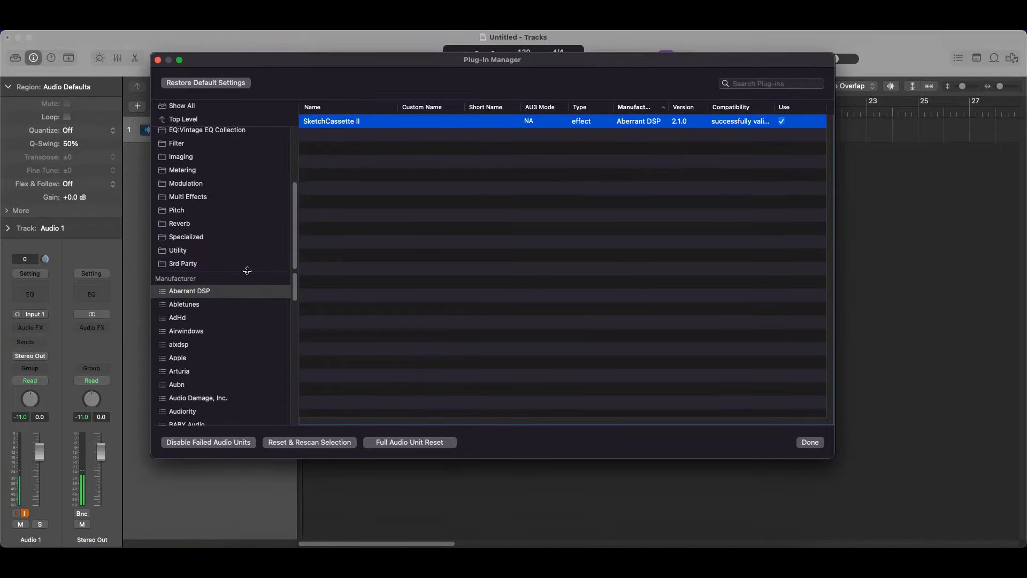
click(184, 305)
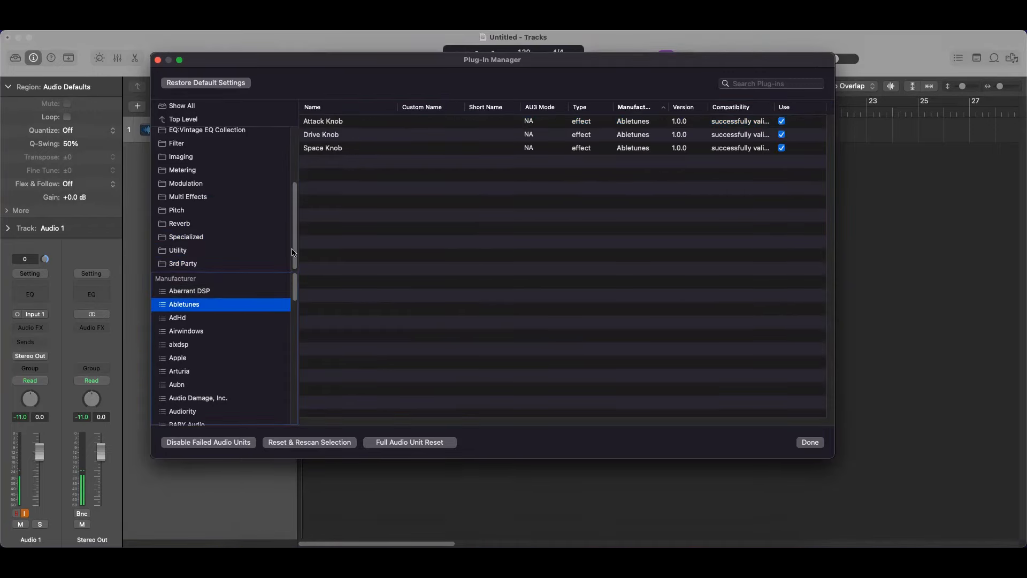
click(321, 124)
drag(308, 124, 241, 263)
click(810, 442)
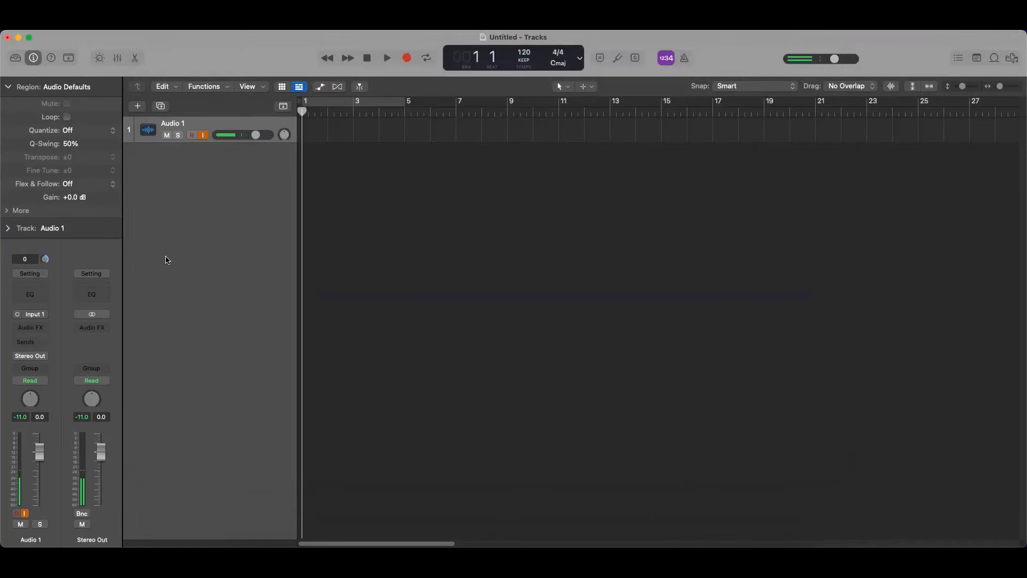
Step: Check the 3rd Party category and Aberrant DSP's Audio Units entry among the effects offered for the Audio 1 channel
click(30, 329)
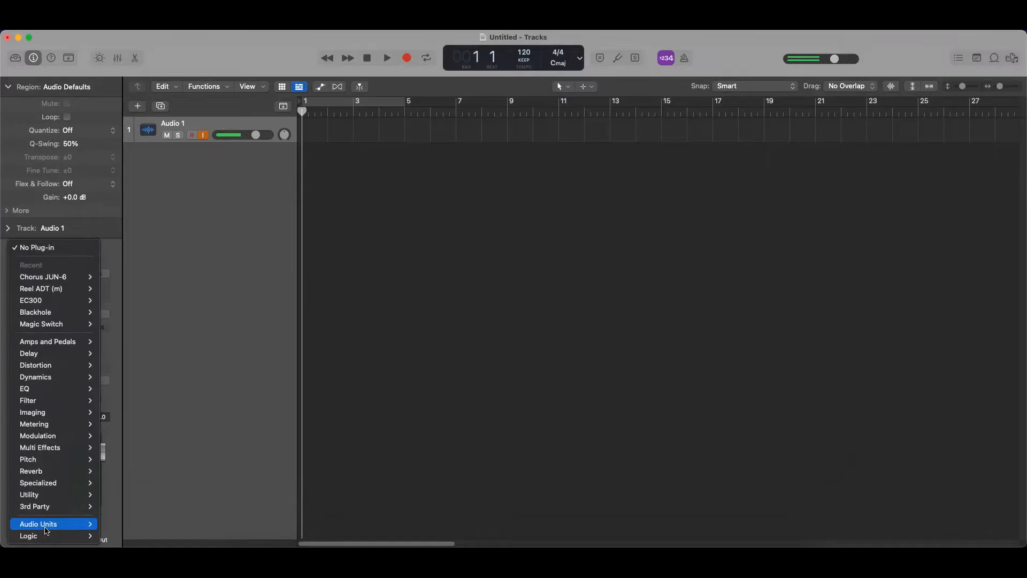
mouse_move(34, 511)
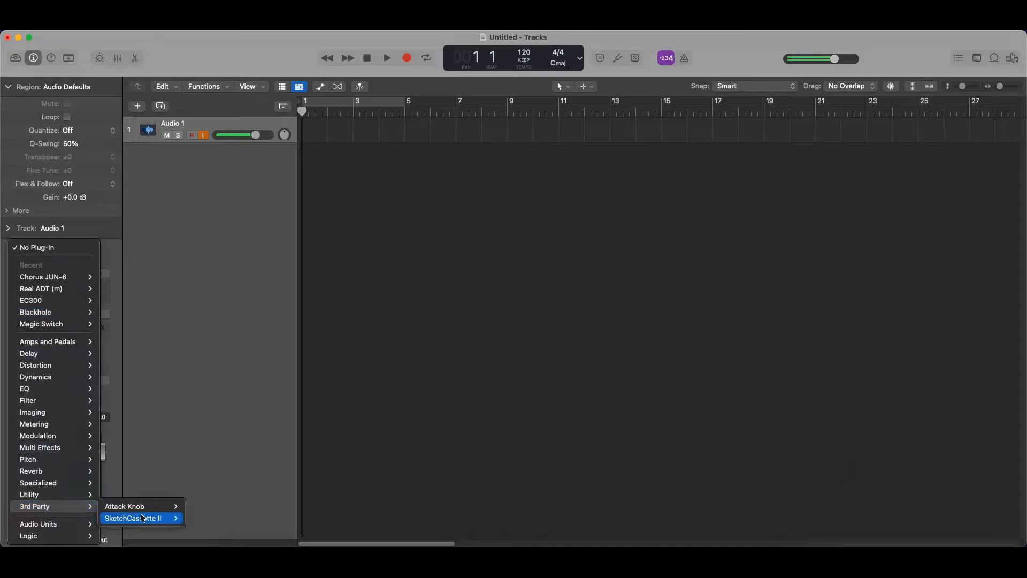
mouse_move(142, 523)
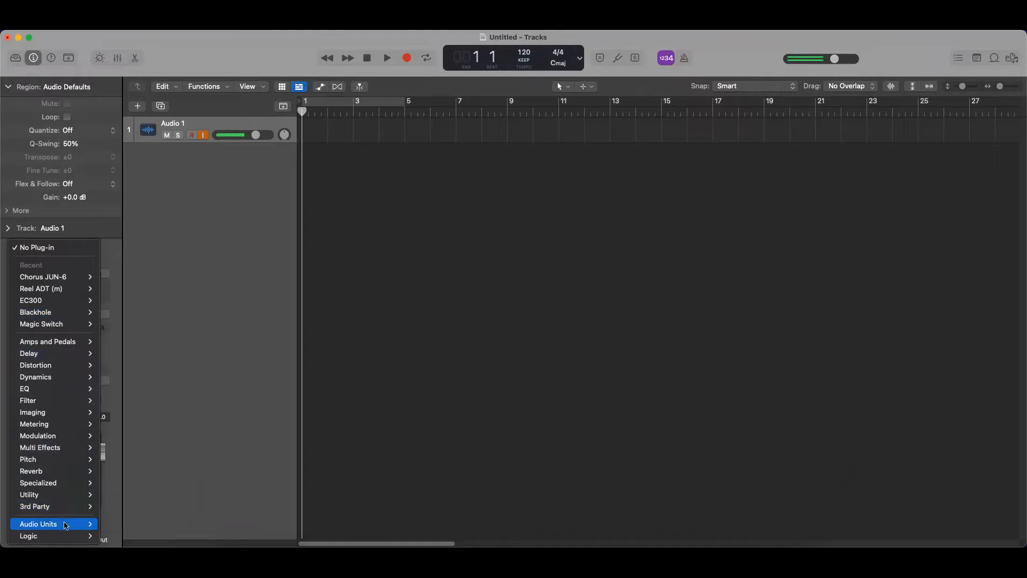
mouse_move(67, 527)
mouse_move(145, 43)
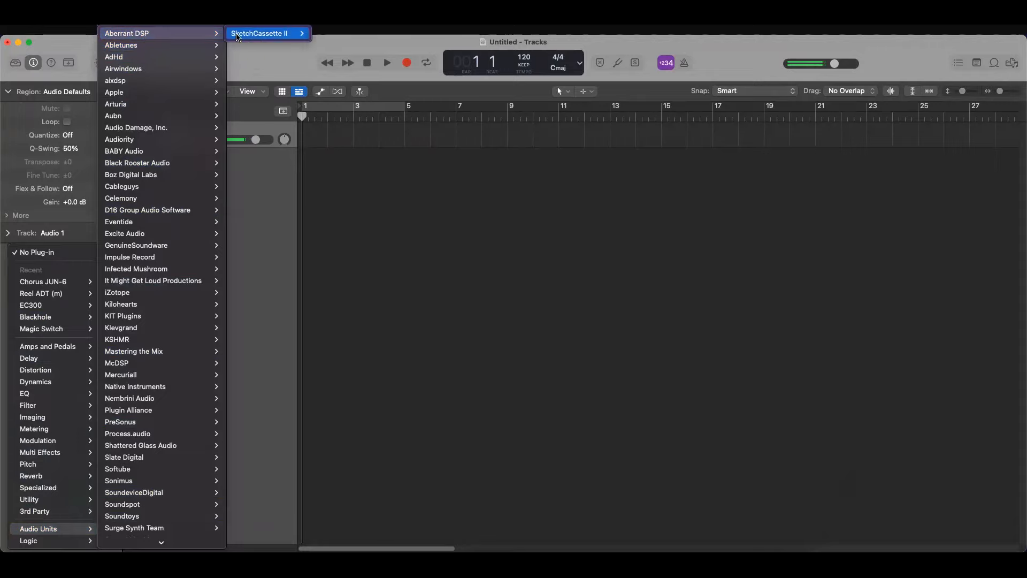
click(389, 46)
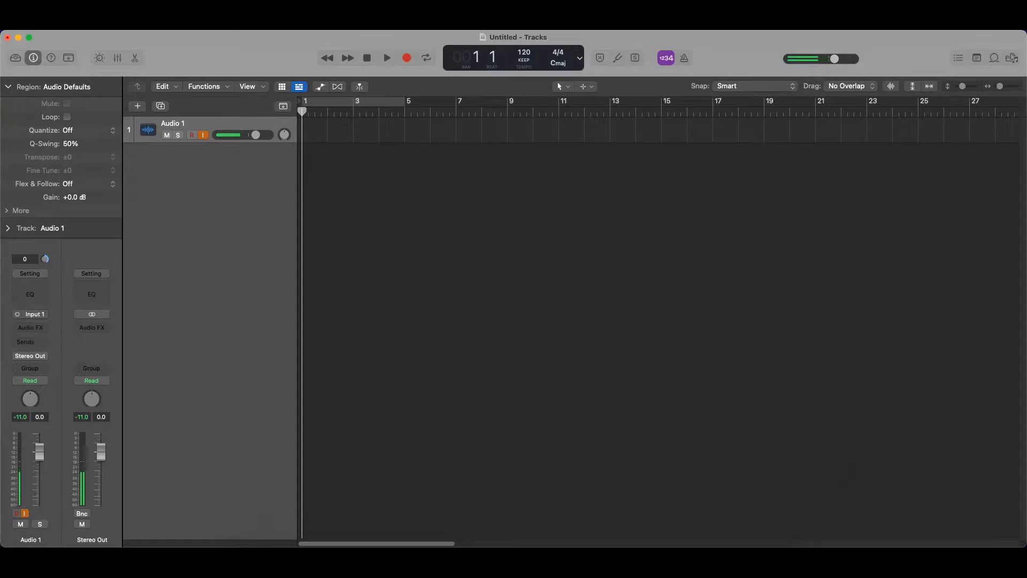
Step: Remove SketchCassette II and Attack Knob from the 3rd Party category in the Plug-in Manager
click(40, 24)
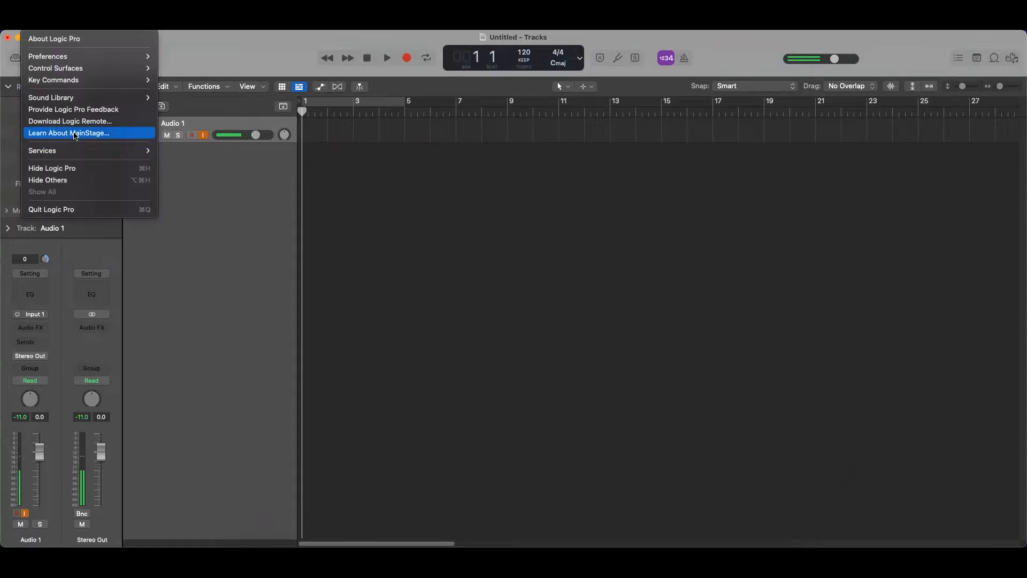
mouse_move(60, 55)
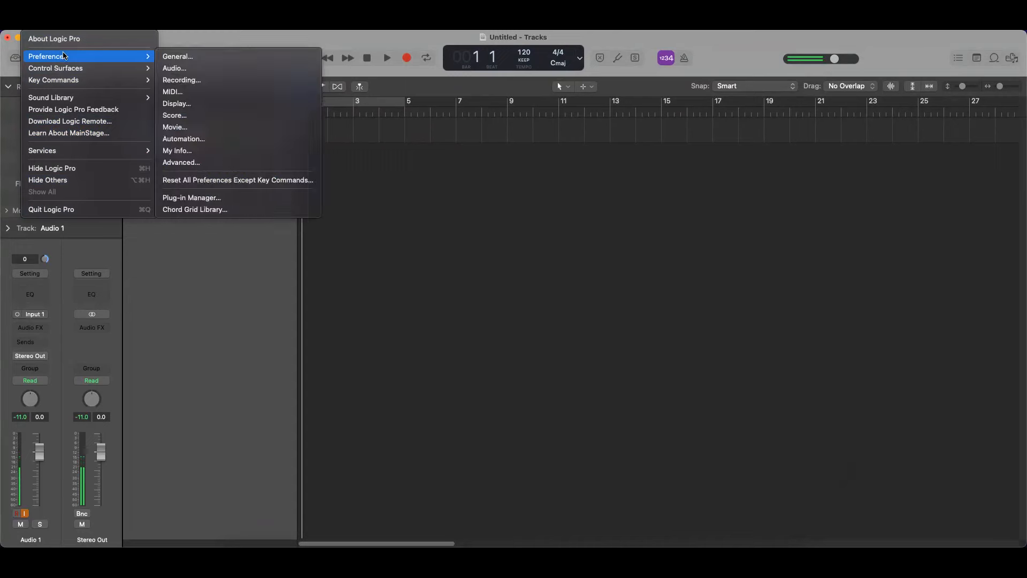
click(216, 199)
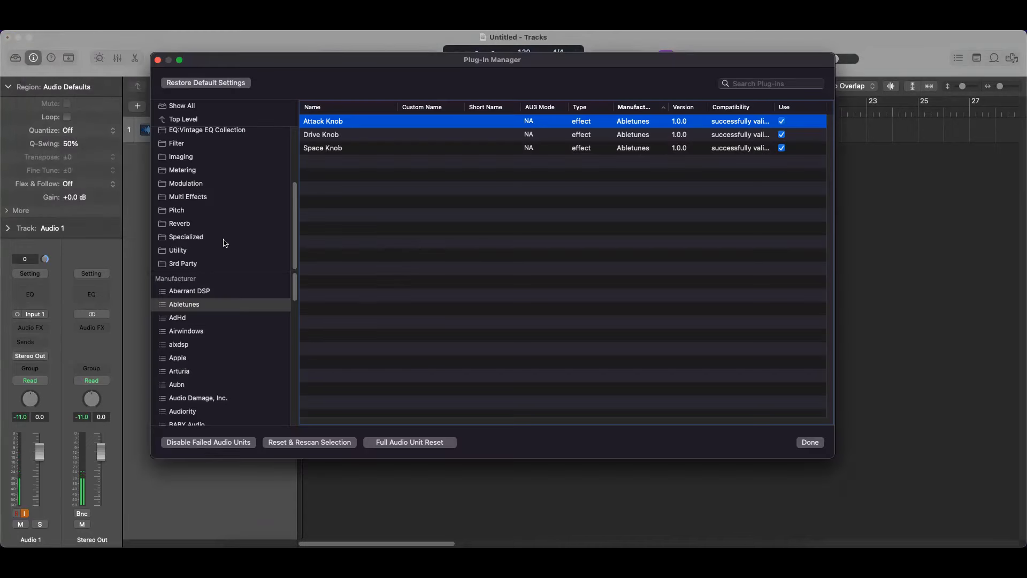
click(185, 266)
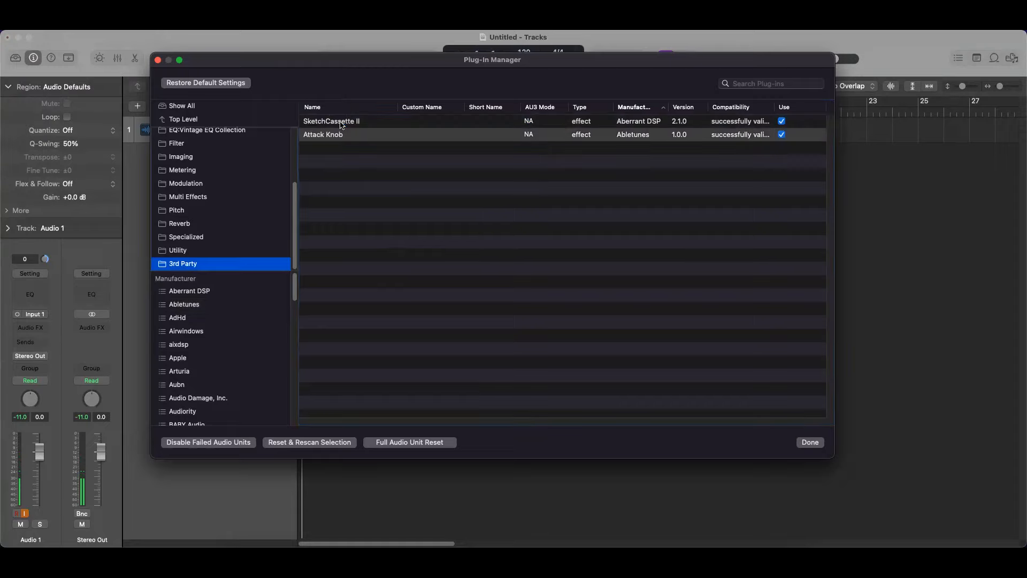
right_click(342, 125)
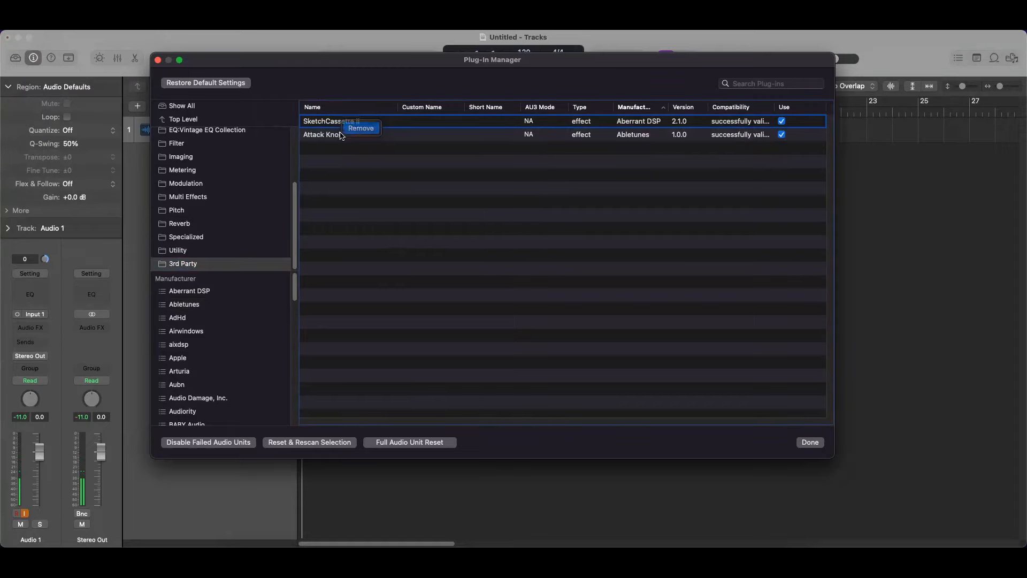
click(353, 129)
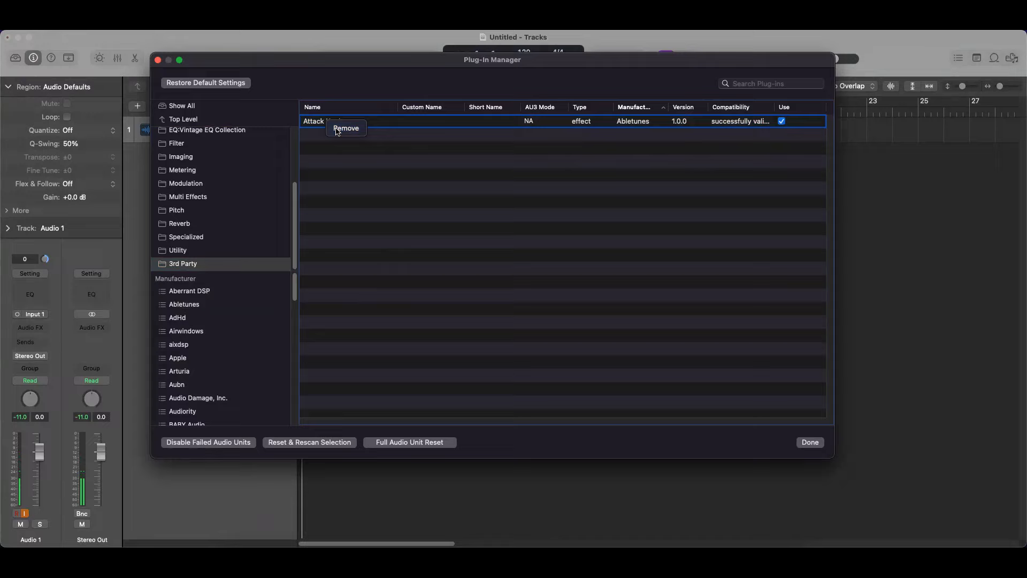
click(192, 266)
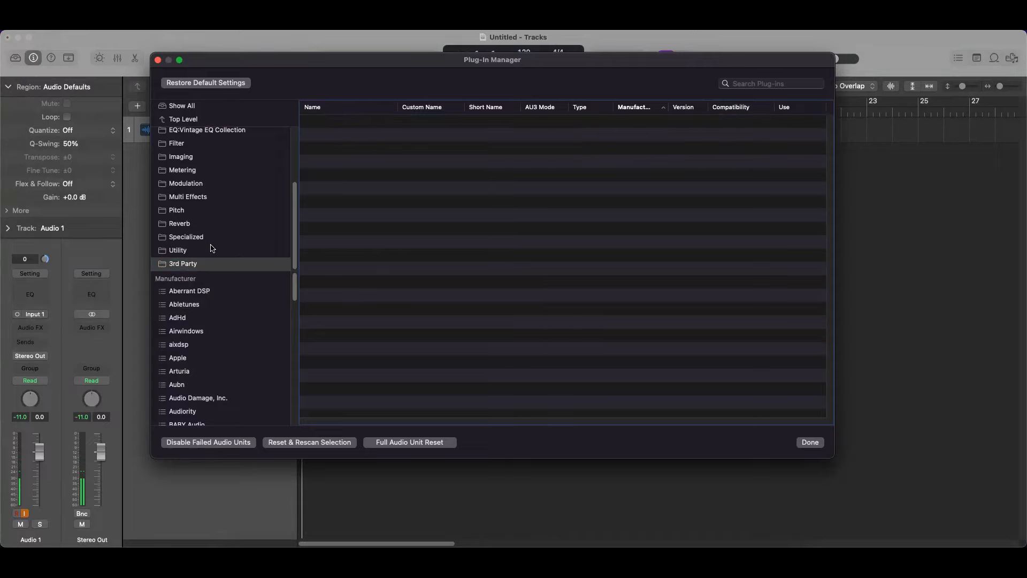
Step: Create a new plug-in category named 3rd Party:Tape so that Tape is a subcategory of 3rd Party
scroll(212, 248, up, 3)
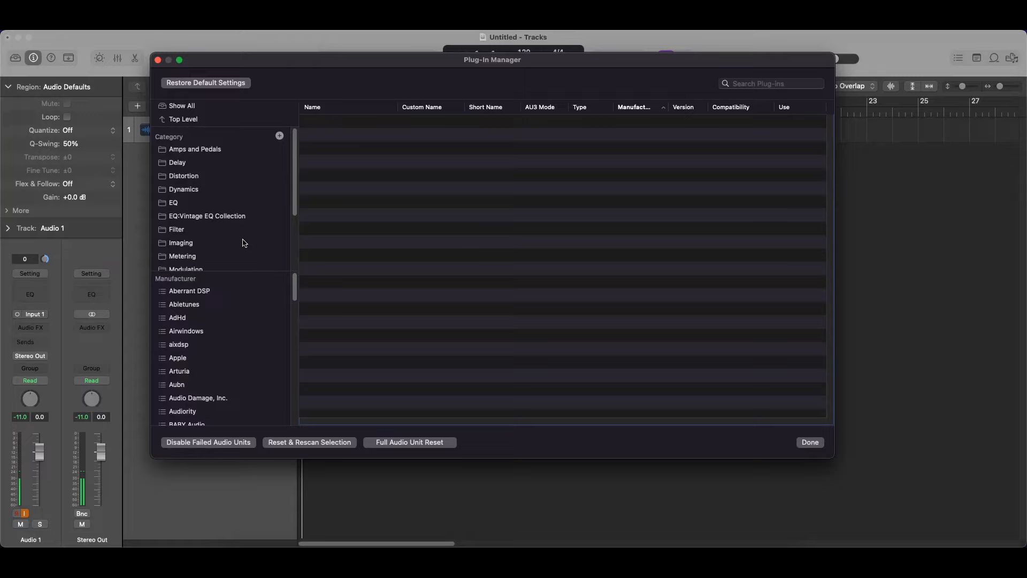
scroll(244, 244, down, 3)
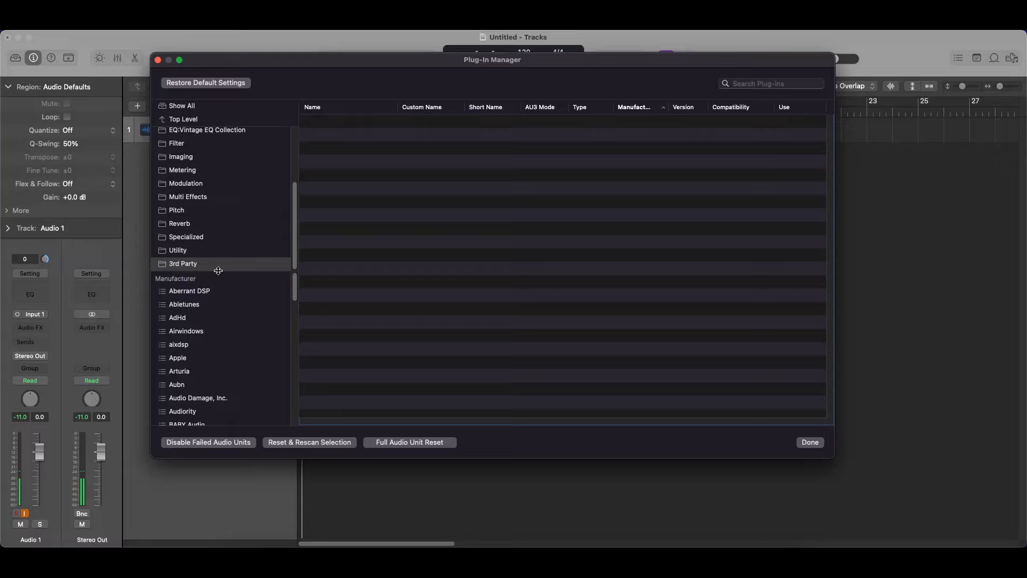
scroll(284, 139, up, 3)
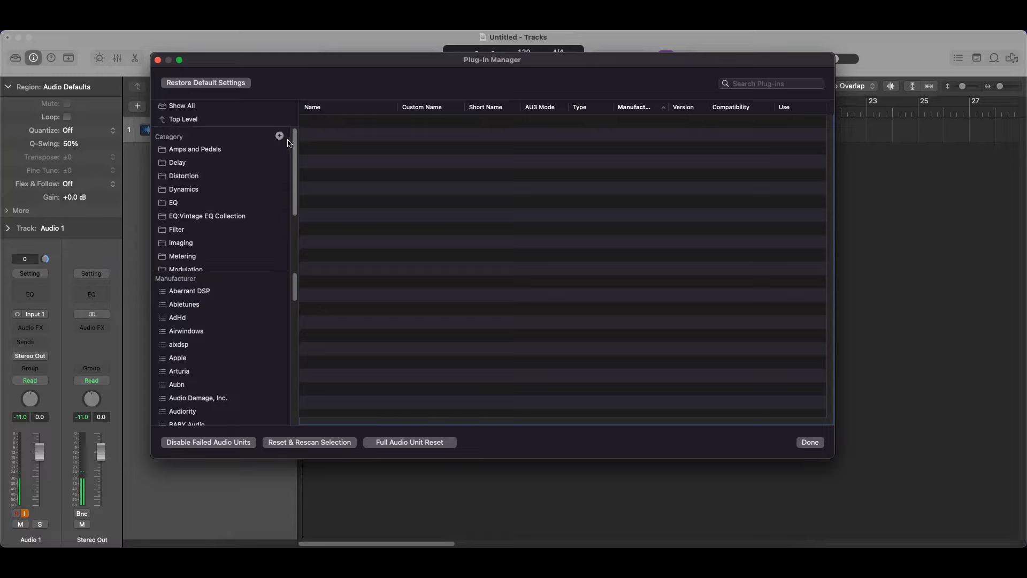
click(280, 133)
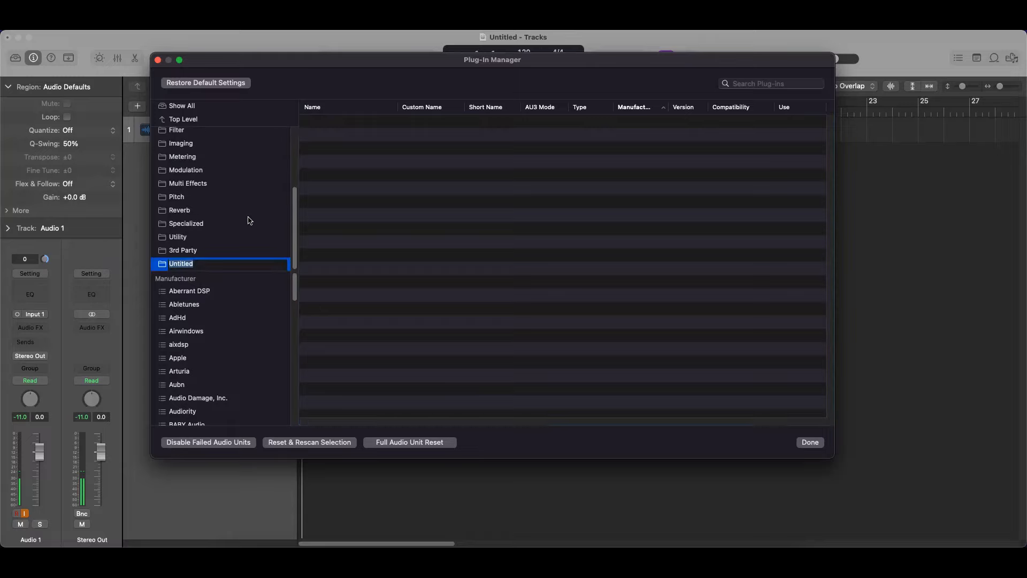
text(3rd Pa)
key(Return)
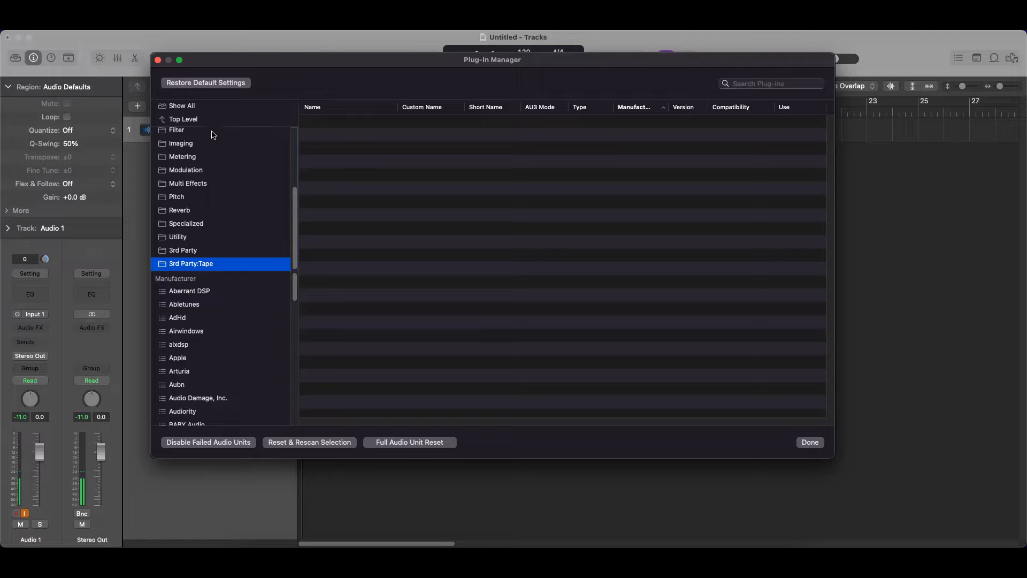
Step: Create another plug-in subcategory named 3rd Party:Compressors
scroll(274, 203, up, 5)
click(280, 136)
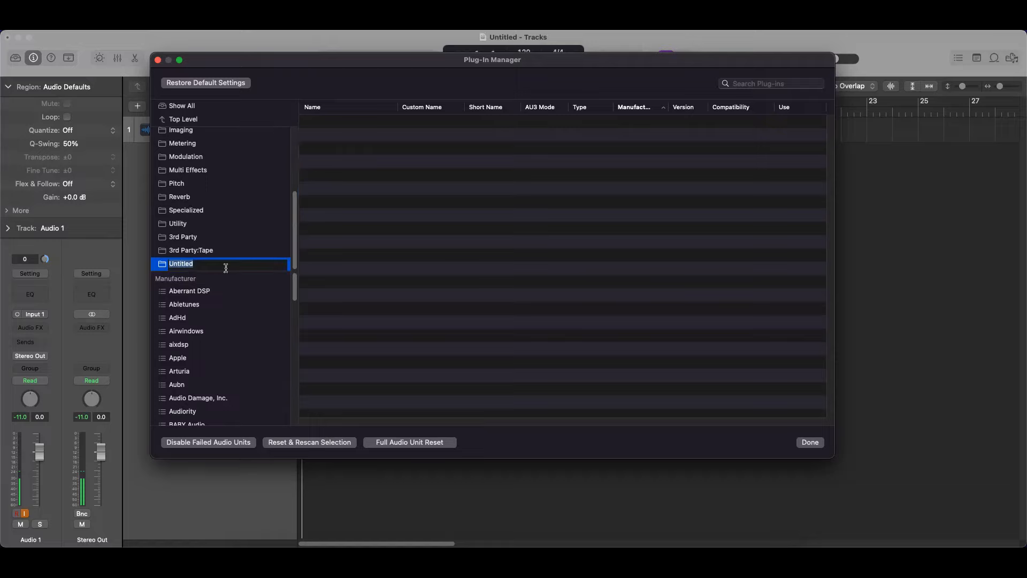
text(3rd Party:Compressors)
key(Return)
Step: Create a third plug-in subcategory named 3rd Party:Reverbs
scroll(219, 190, up, 5)
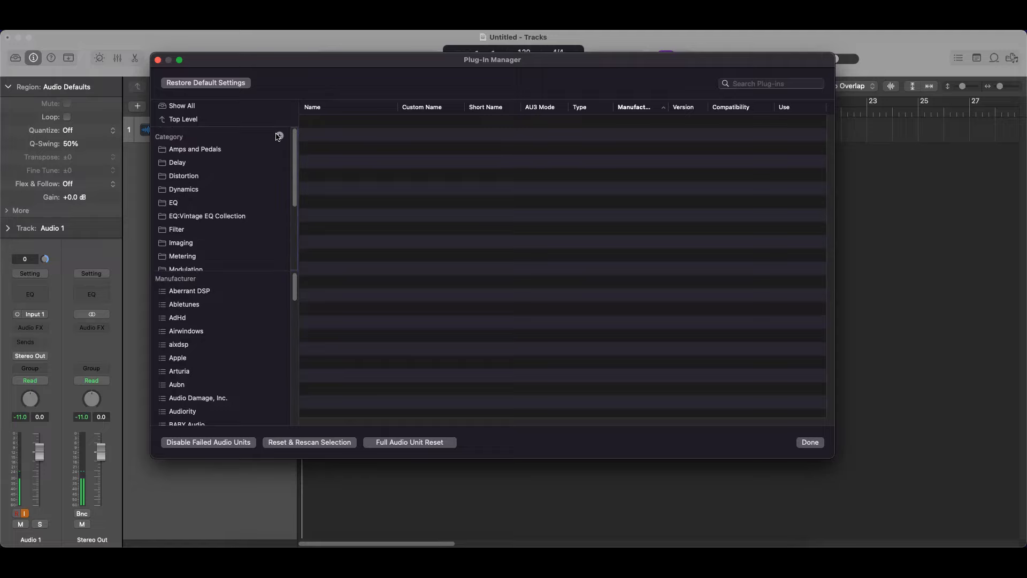
click(278, 136)
text(3rd Part)
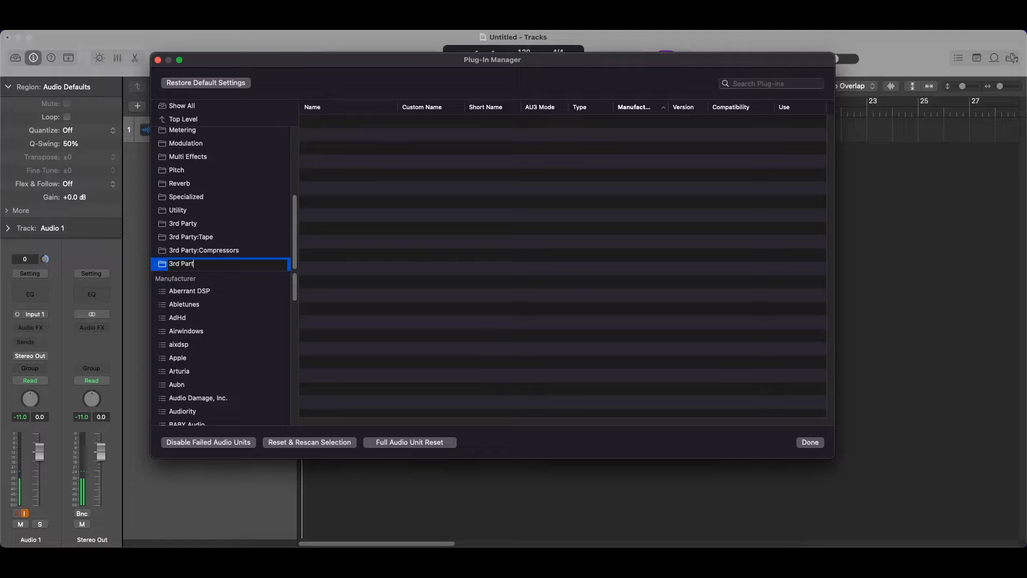
text(y:Reverbs)
key(Return)
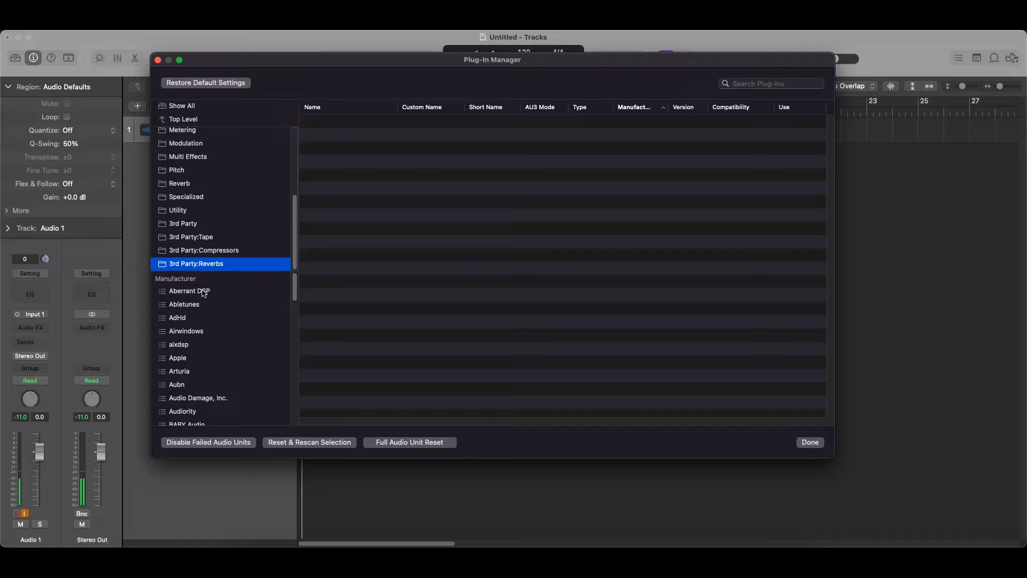
Step: Add Aberrant DSP's SketchCassette II and Arturia's Tape MELLO-FI to the 3rd Party:Tape category
click(222, 292)
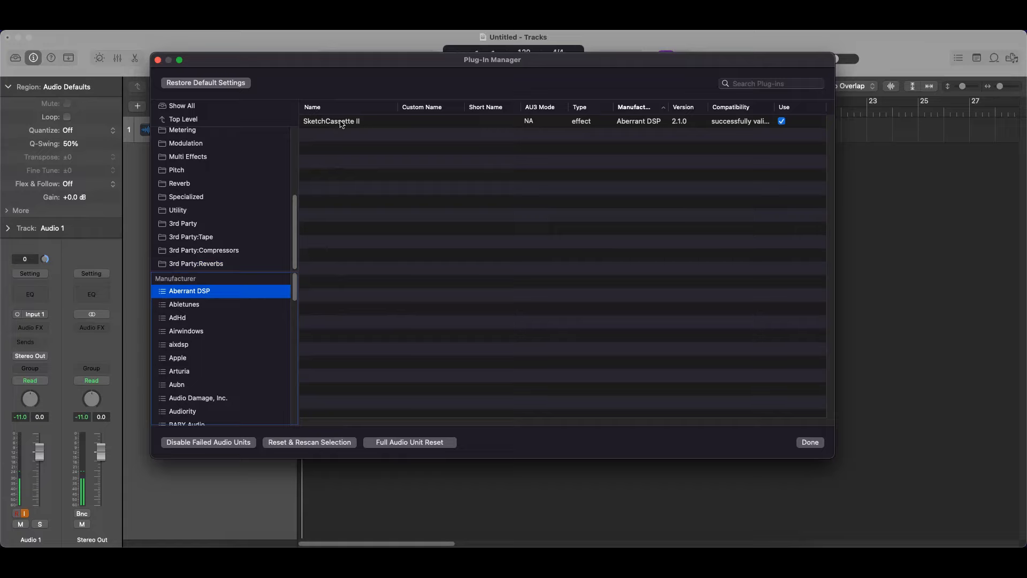
mouse_move(310, 124)
mouse_down()
mouse_move(222, 242)
mouse_move(219, 221)
mouse_up()
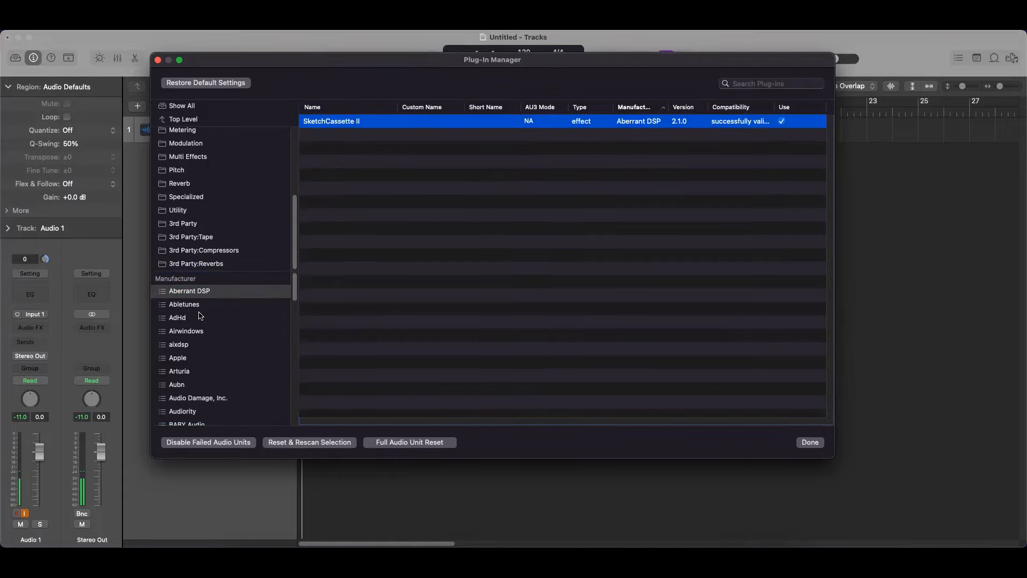
click(194, 288)
click(187, 319)
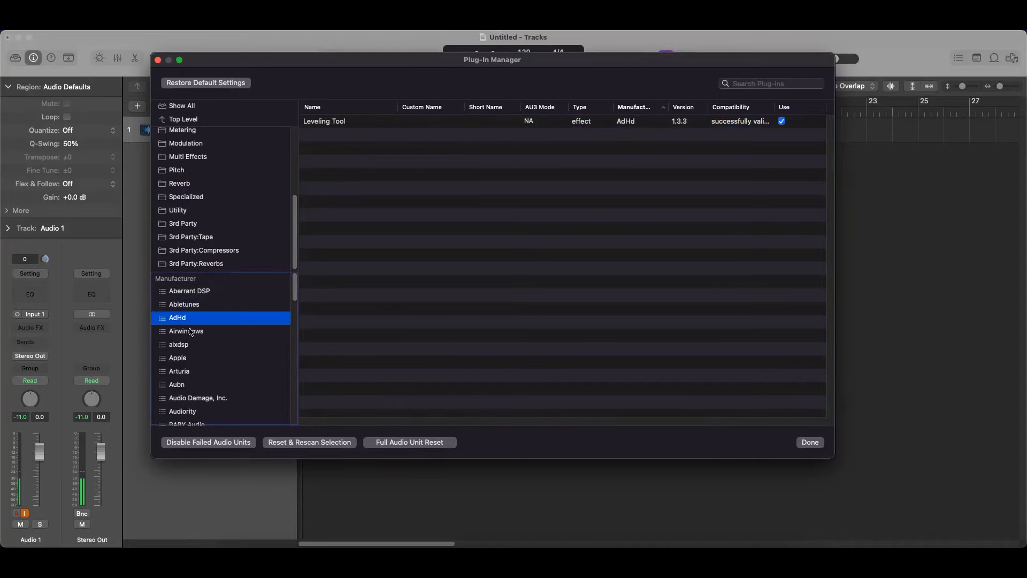
click(198, 331)
click(179, 344)
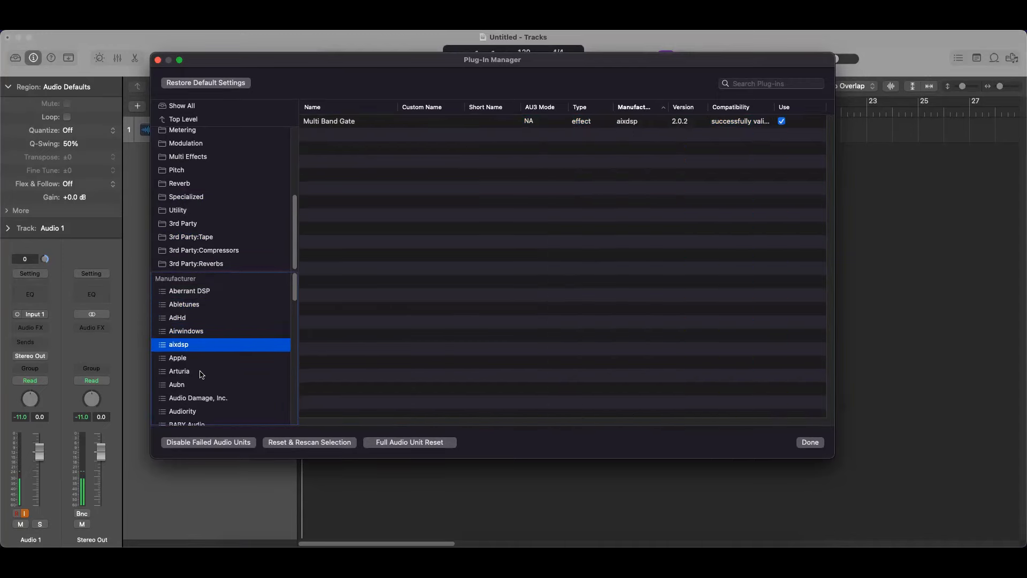
click(190, 359)
click(188, 371)
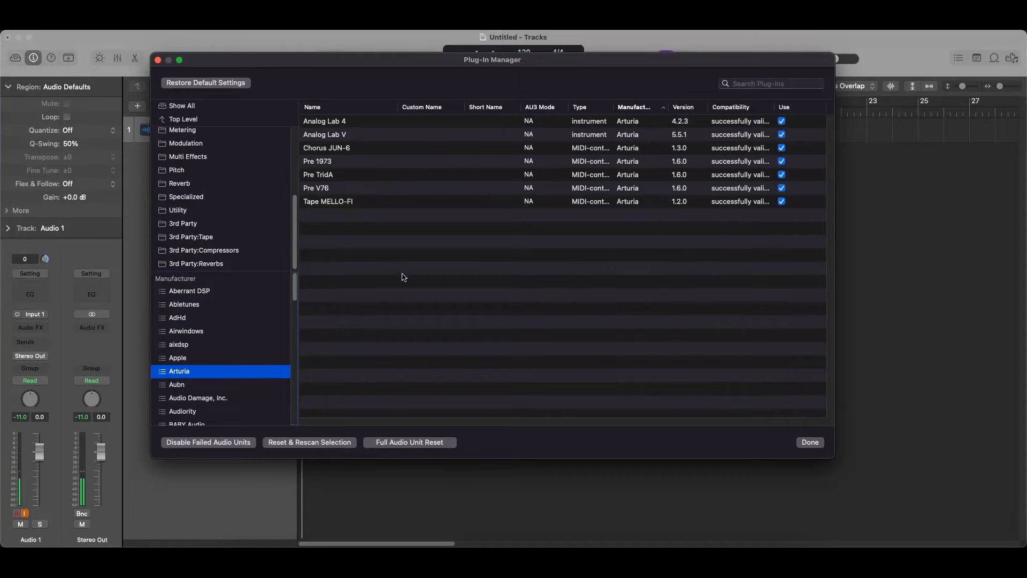
click(317, 203)
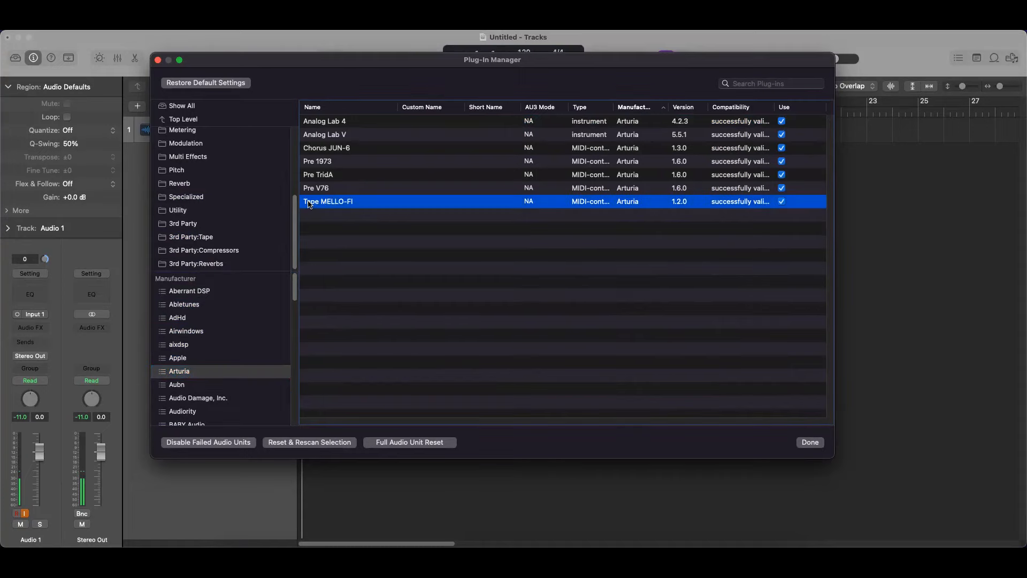
drag(305, 202, 209, 237)
Step: Find Magnetite among Black Rooster Audio's plug-ins and add it to the 3rd Party:Tape category
click(183, 386)
click(195, 398)
click(180, 413)
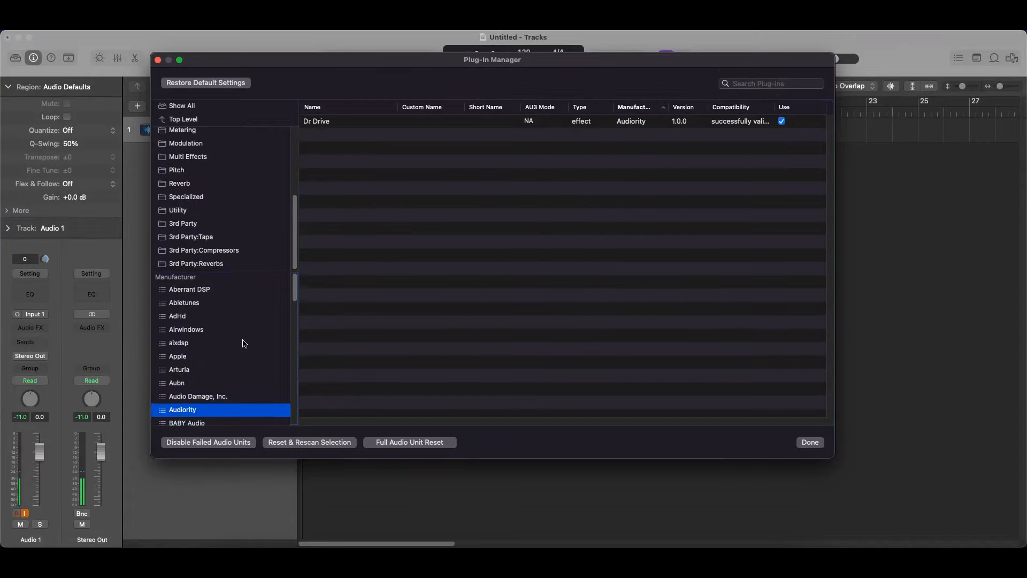
scroll(213, 382, down, 3)
click(213, 384)
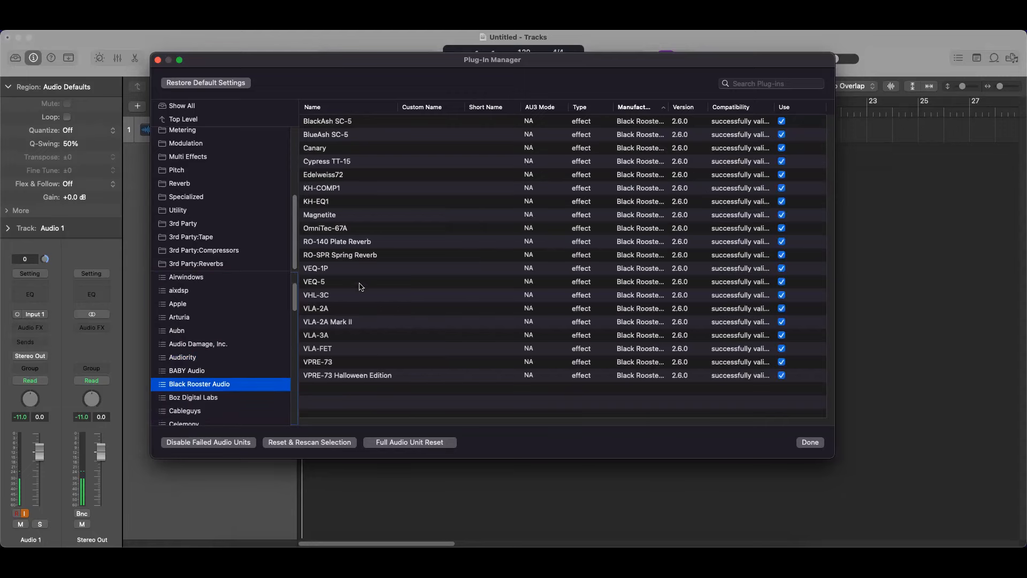
click(308, 217)
drag(307, 215, 195, 236)
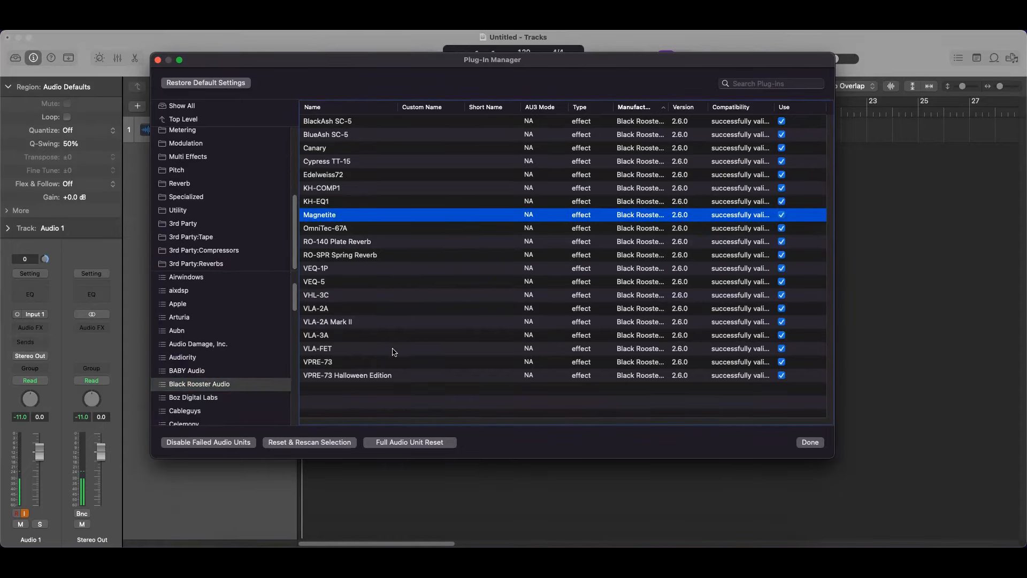
Step: Add Black Rooster Audio's RO-140 Plate Reverb and RO-SPR Spring Reverb to 3rd Party:Reverbs, and close the Plug-in Manager
drag(305, 247, 235, 249)
click(307, 239)
drag(307, 257, 236, 263)
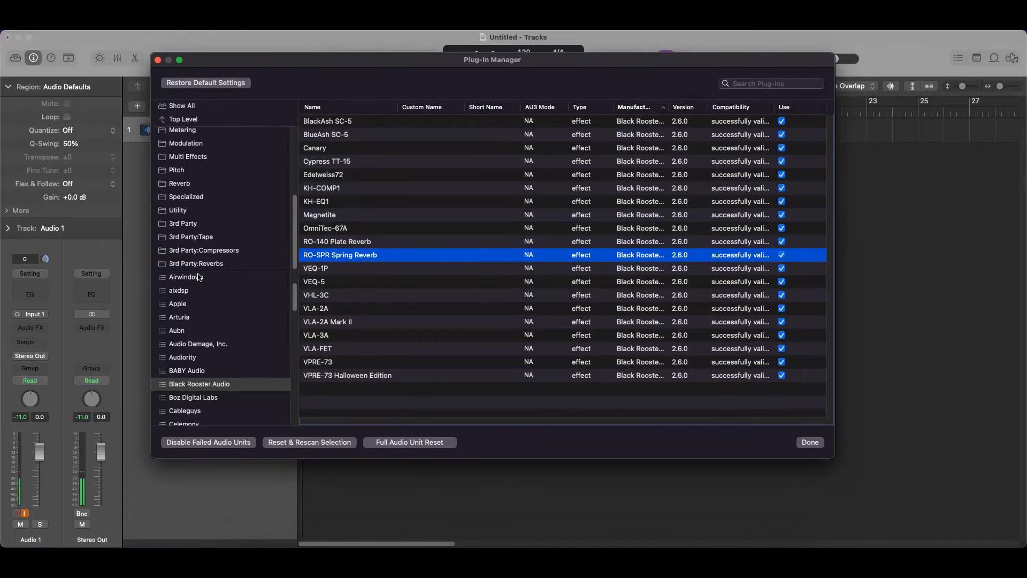
click(805, 442)
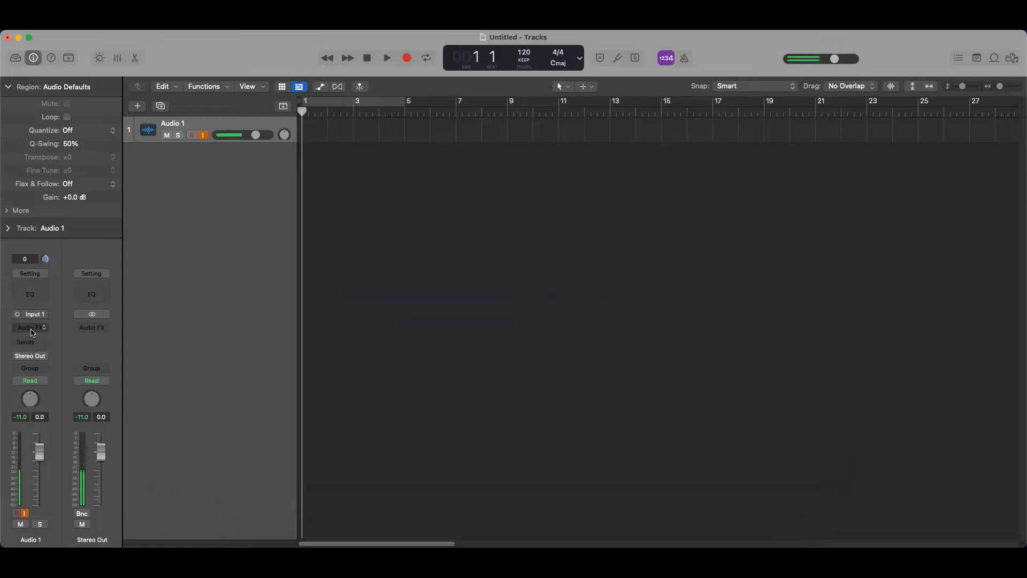
Step: Check the Reverbs and Tape subcategories of 3rd Party for the Audio 1 channel's empty effect slot, without inserting a plug-in
click(29, 328)
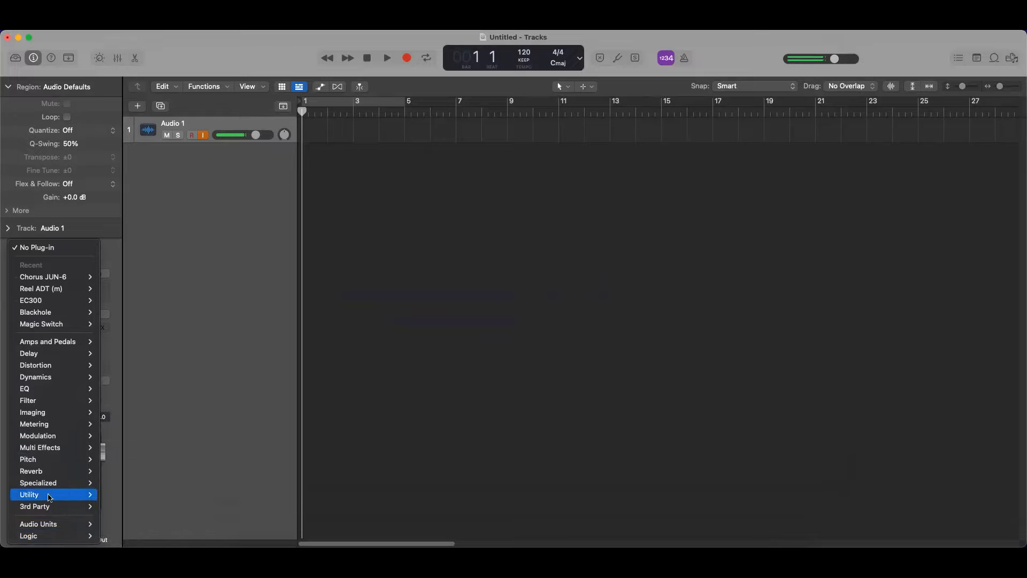
mouse_move(36, 507)
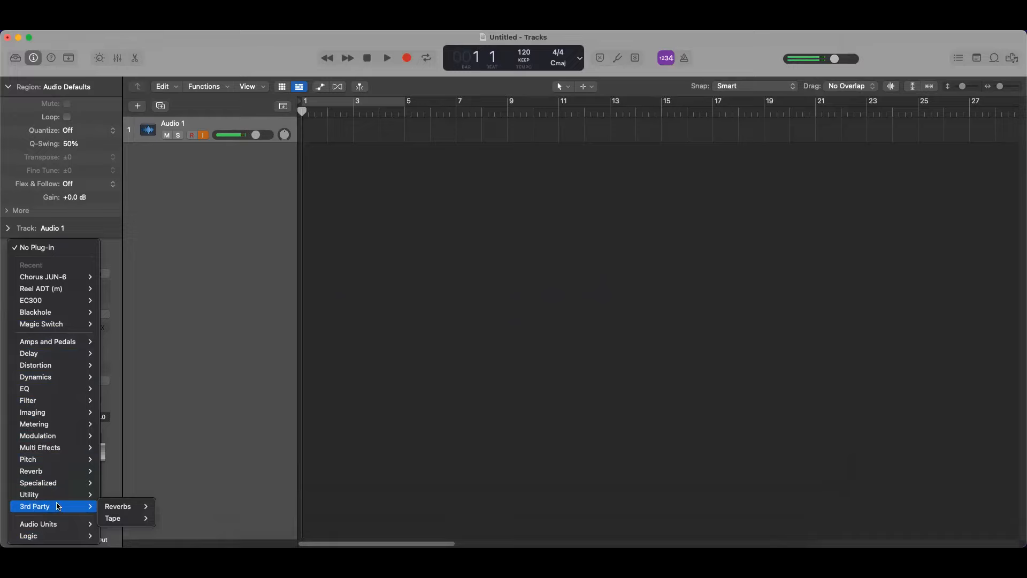
mouse_move(127, 510)
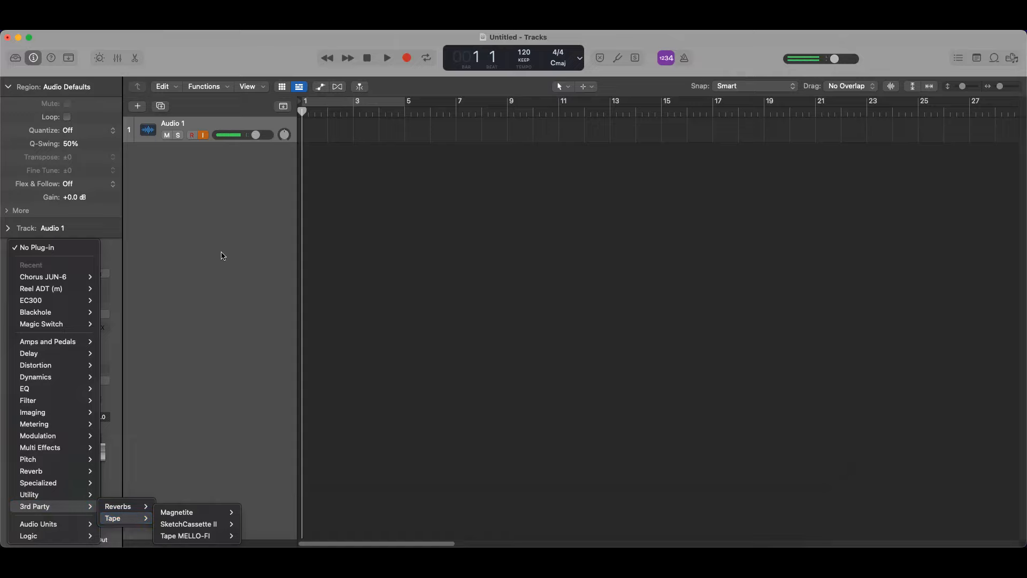
click(223, 256)
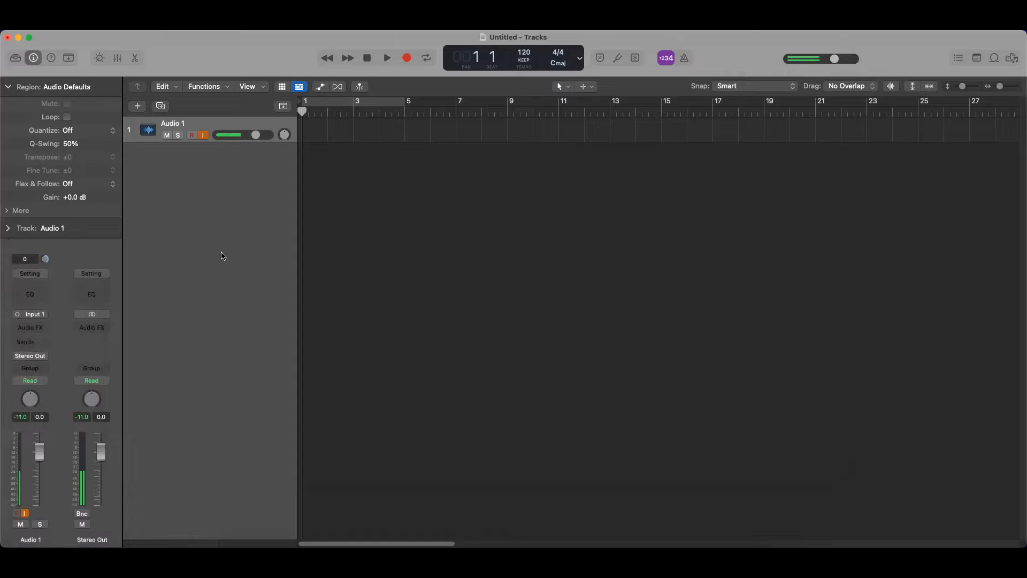